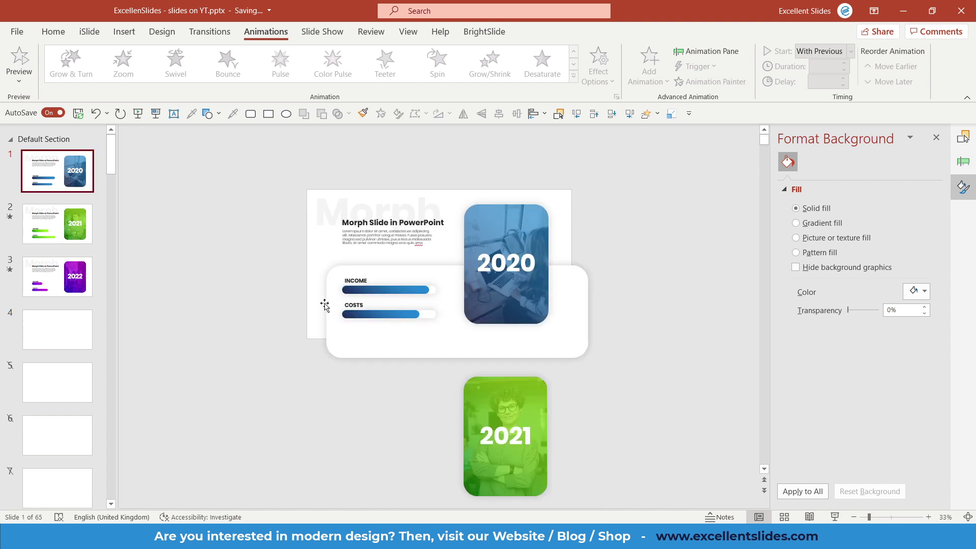
{"action": "left_click", "coordinate": [408, 347]}
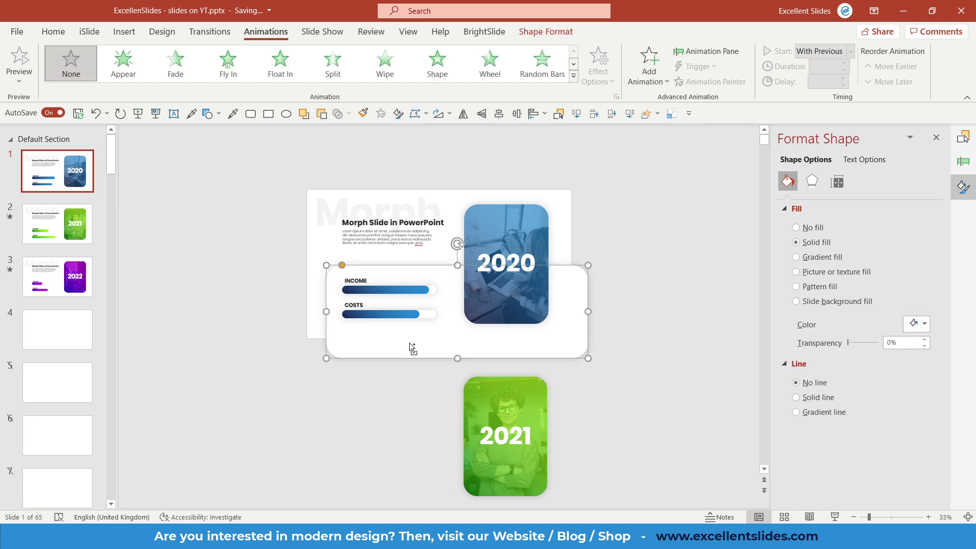
{"action": "scroll", "coordinate": [409, 343], "scroll_direction": "up", "scroll_amount": 2}
{"action": "left_click", "coordinate": [403, 417]}
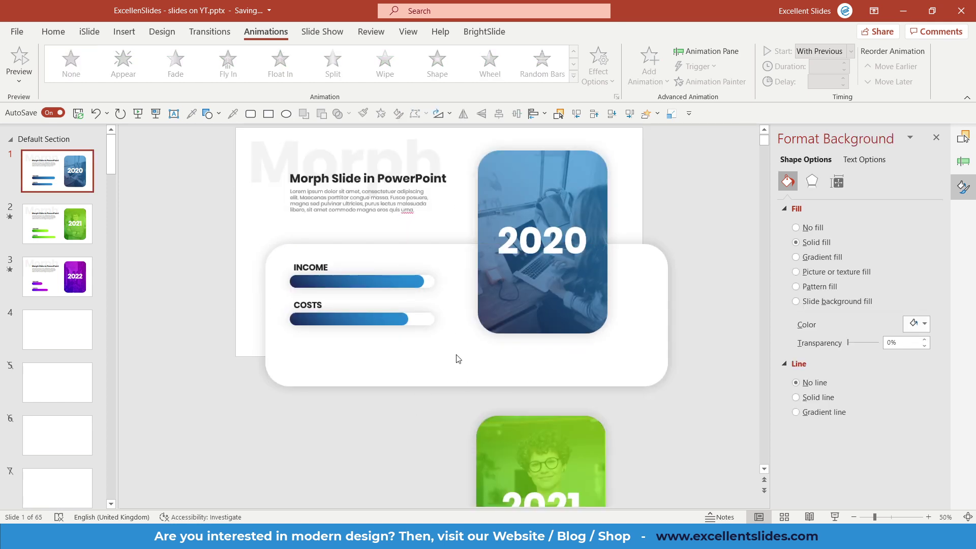
{"action": "left_click", "coordinate": [450, 388]}
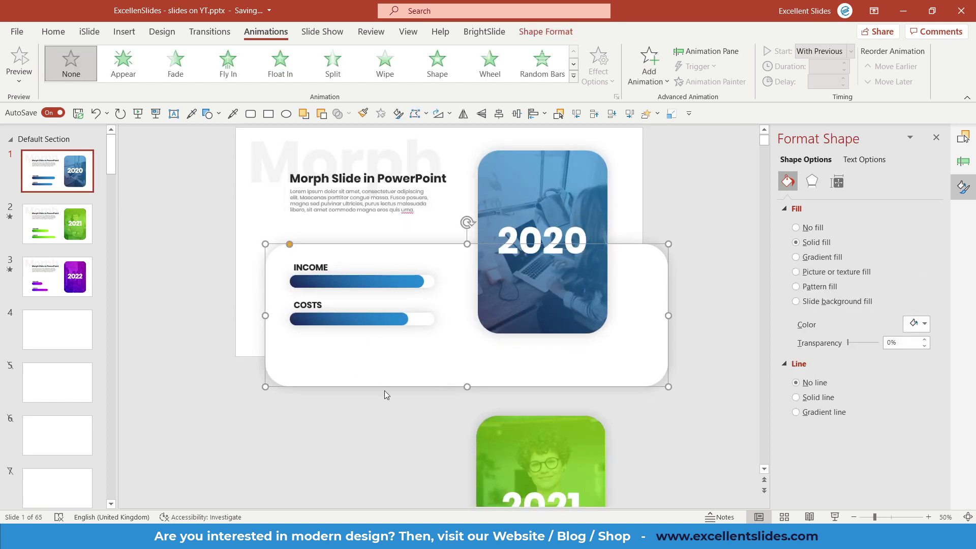
{"action": "left_click", "coordinate": [370, 416]}
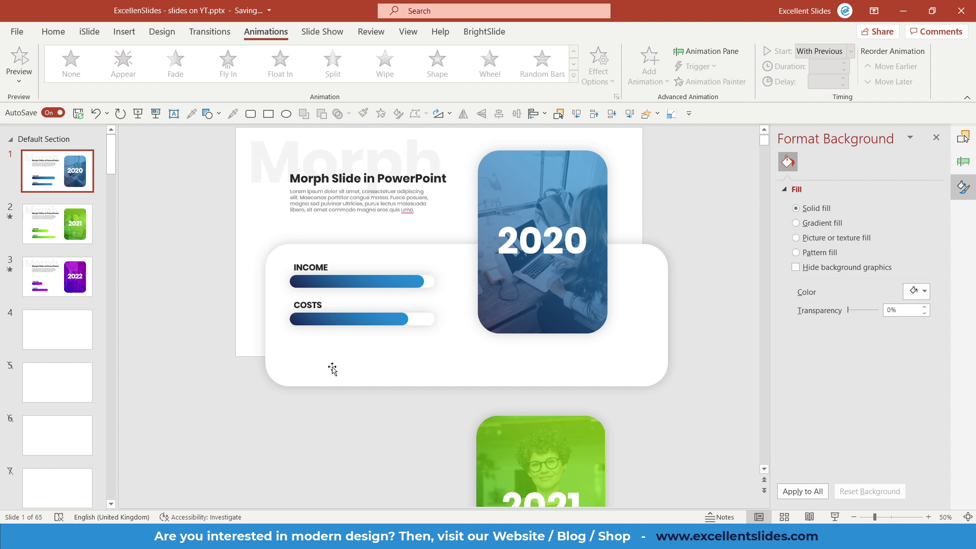
Step: Draw a rounded rectangle matching the size and corners of slide 1's white panel, and move it to slide 4
{"action": "left_click", "coordinate": [134, 35]}
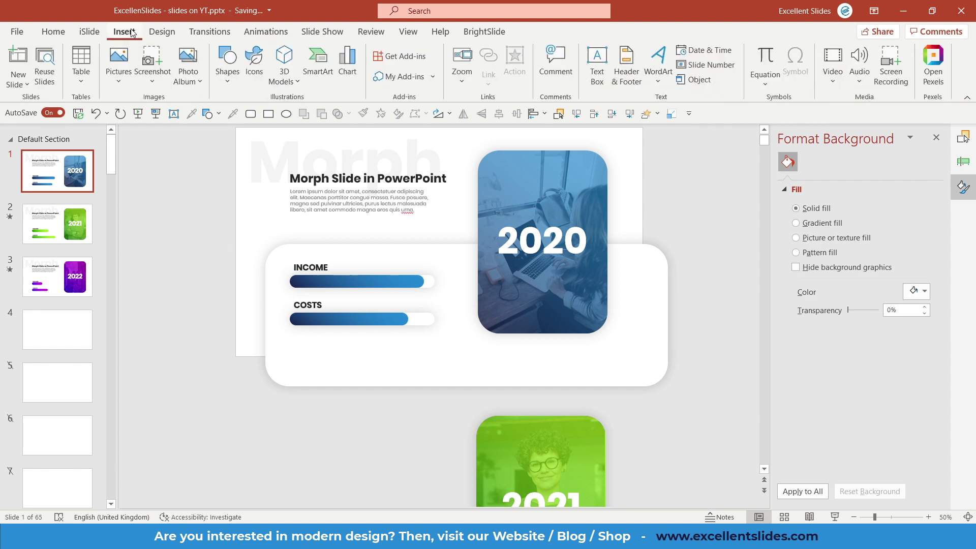
{"action": "left_click", "coordinate": [226, 74]}
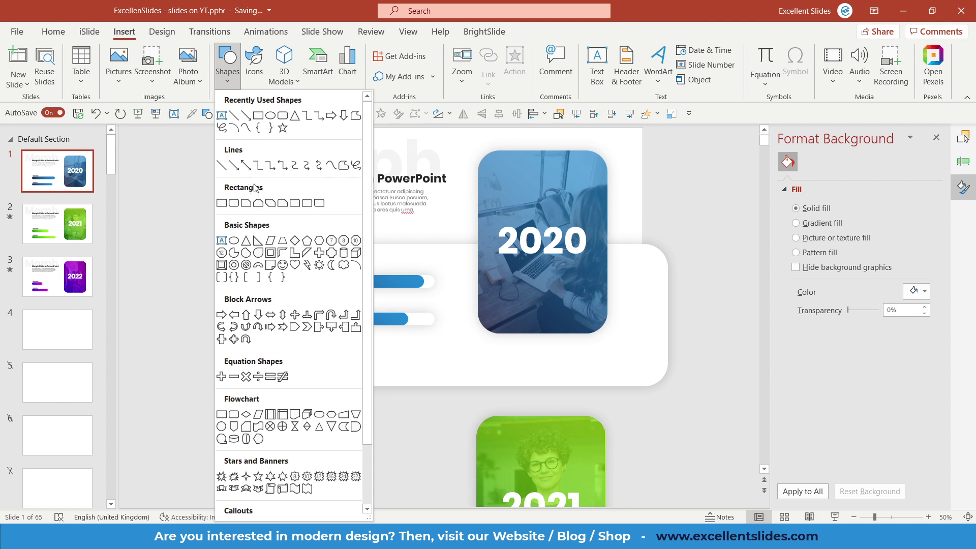
{"action": "left_click", "coordinate": [234, 202]}
{"action": "left_click_drag", "start_coordinate": [275, 261], "coordinate": [669, 387]}
{"action": "left_click_drag", "start_coordinate": [275, 261], "coordinate": [323, 248]}
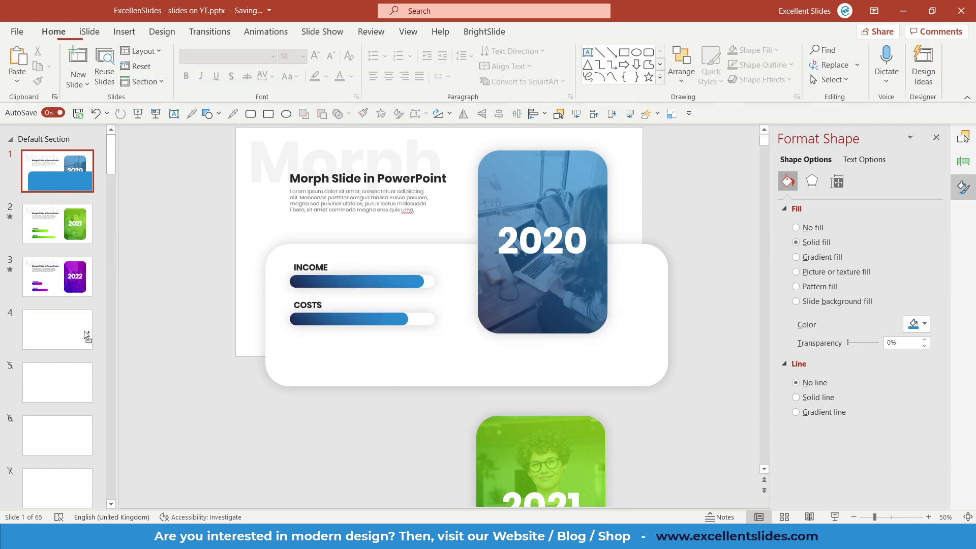
{"action": "left_click", "coordinate": [83, 335]}
{"action": "key", "text": "ctrl+v"}
Step: Copy the formatting of slide 1's white panel onto the blue rounded rectangle on slide 4
{"action": "left_click", "coordinate": [89, 189]}
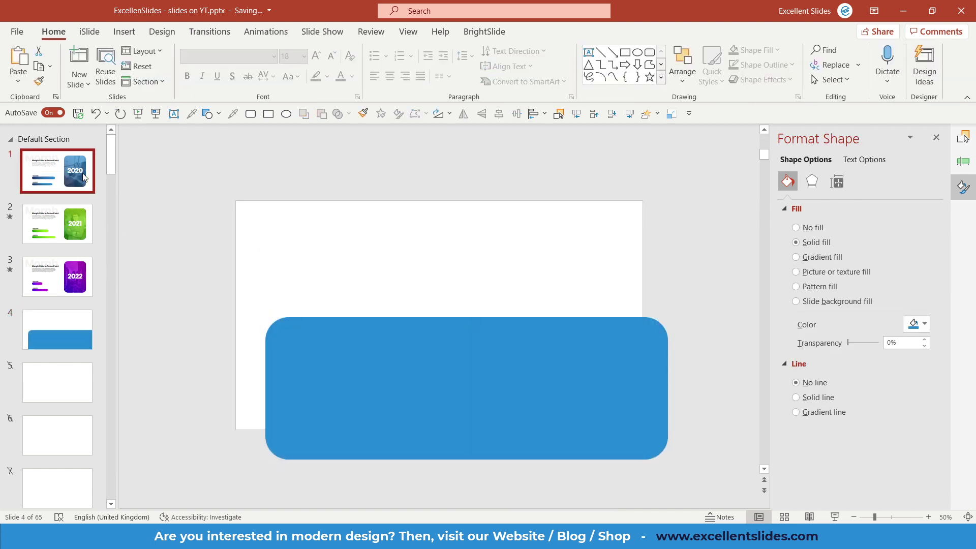
{"action": "left_click", "coordinate": [368, 361]}
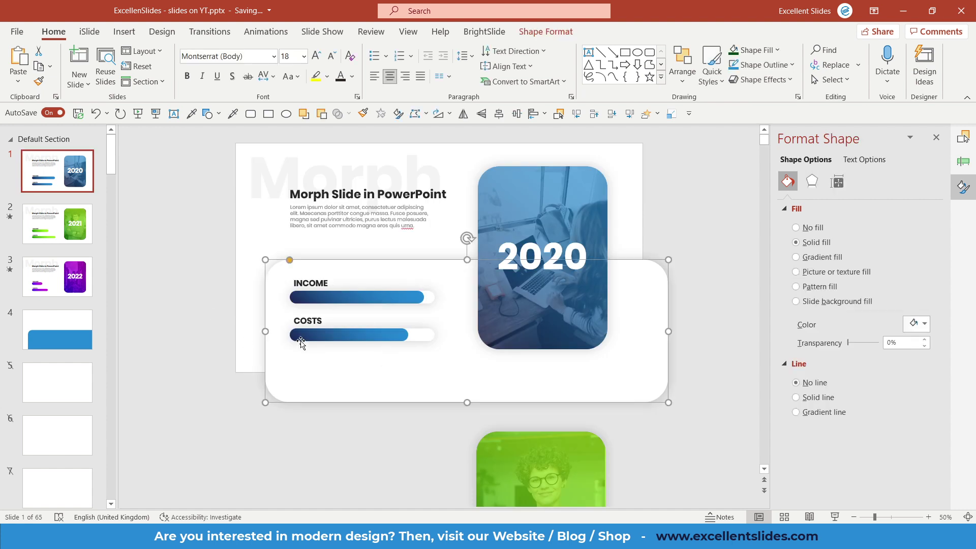
{"action": "left_click", "coordinate": [257, 246]}
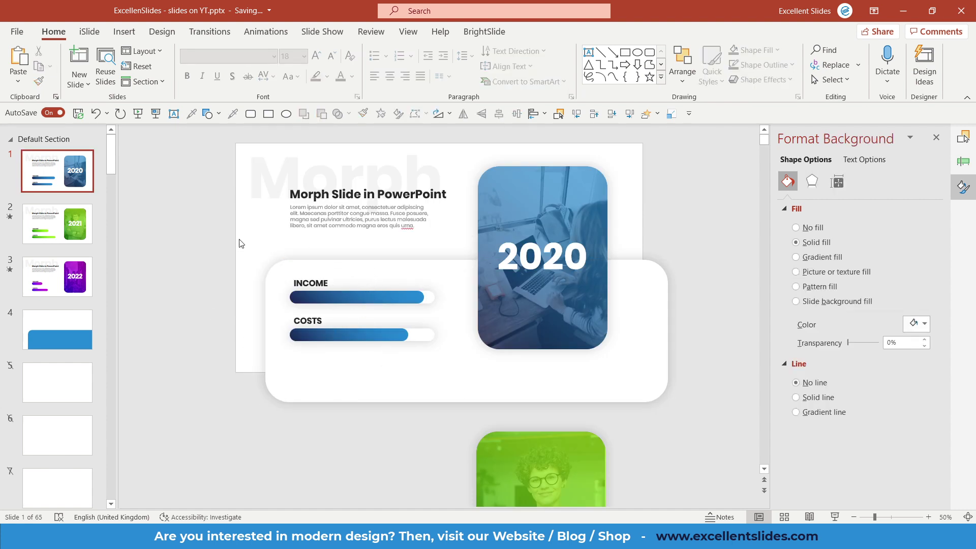
{"action": "left_click", "coordinate": [316, 264]}
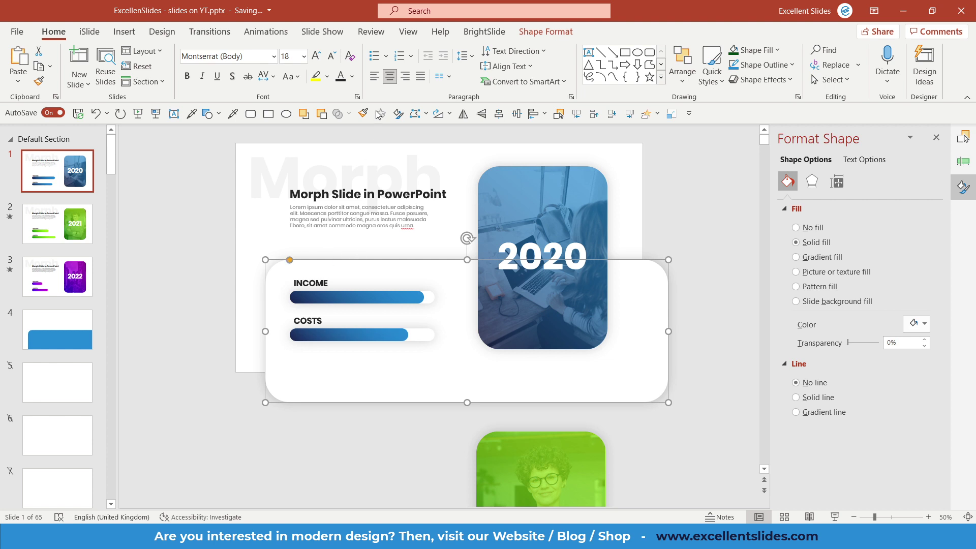
{"action": "left_click", "coordinate": [57, 333]}
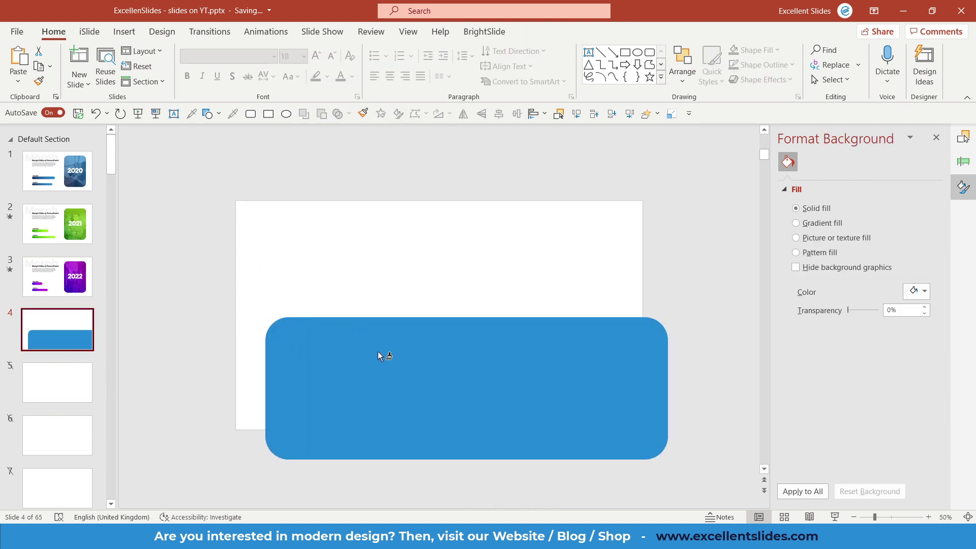
{"action": "left_click", "coordinate": [377, 352]}
{"action": "left_click", "coordinate": [322, 307]}
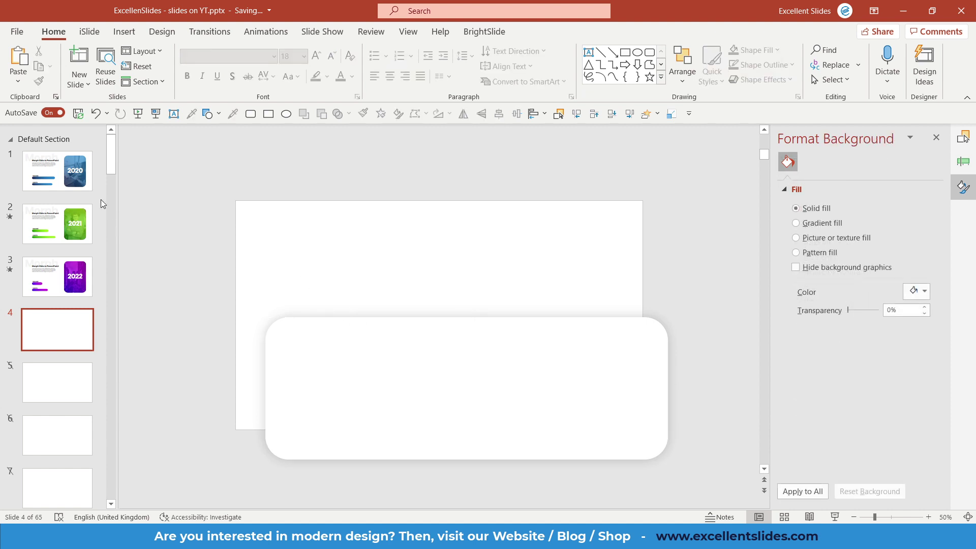
Step: Copy the title, the paragraph and the large "Morph" background text from slide 1 to slide 4
{"action": "left_click", "coordinate": [48, 164]}
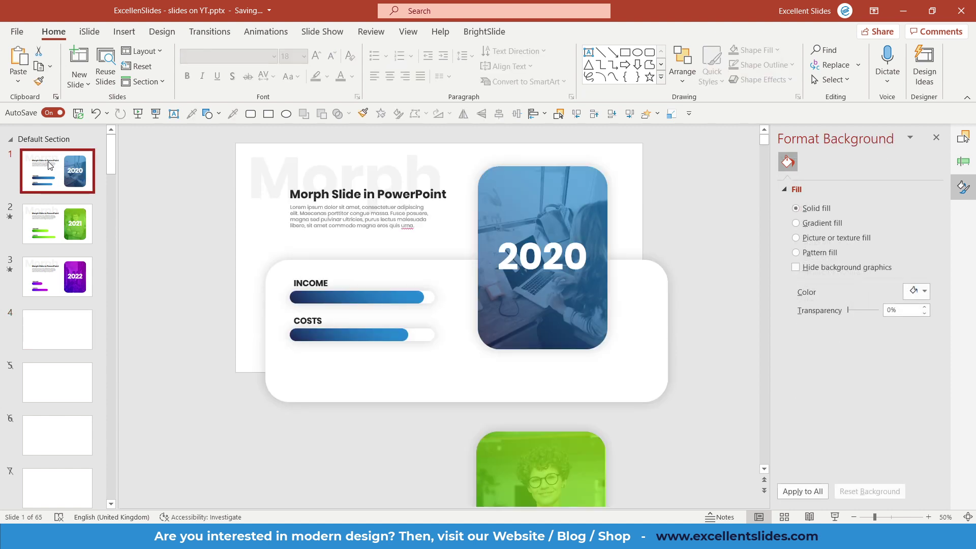
{"action": "left_click", "coordinate": [356, 196]}
{"action": "scroll", "coordinate": [358, 206], "scroll_direction": "up", "scroll_amount": 3}
{"action": "scroll", "coordinate": [343, 251], "scroll_direction": "up", "scroll_amount": 1}
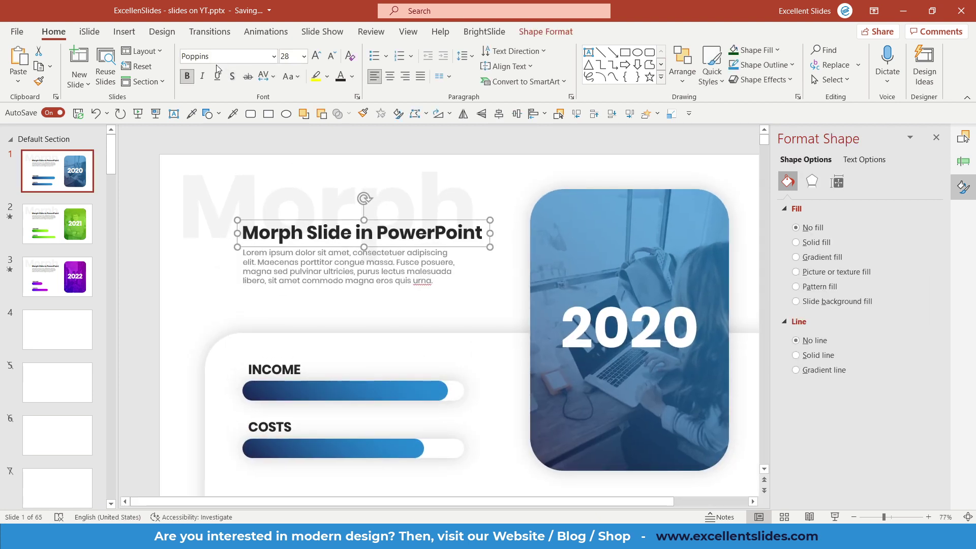
{"action": "left_click", "coordinate": [303, 271], "text": "shift"}
{"action": "left_click", "coordinate": [223, 194], "text": "shift"}
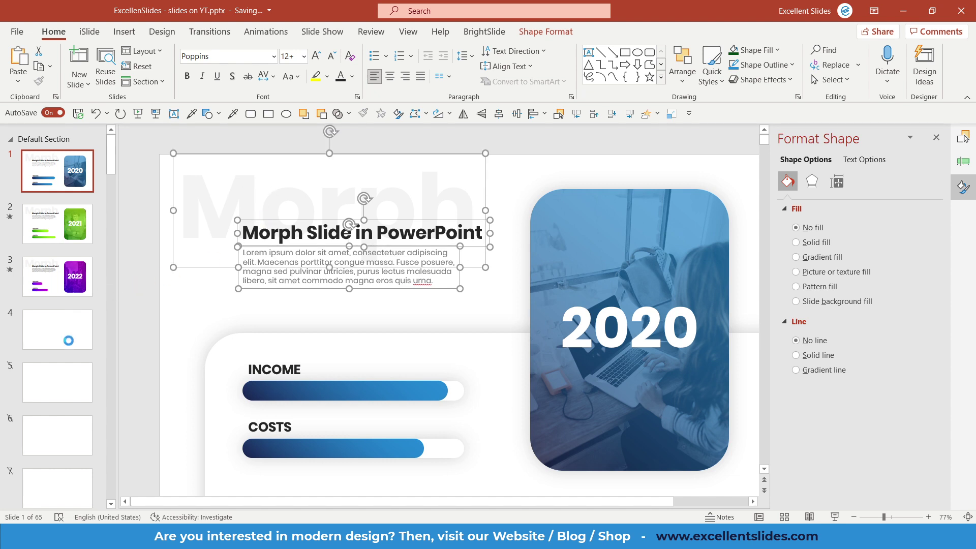
{"action": "left_click", "coordinate": [87, 339]}
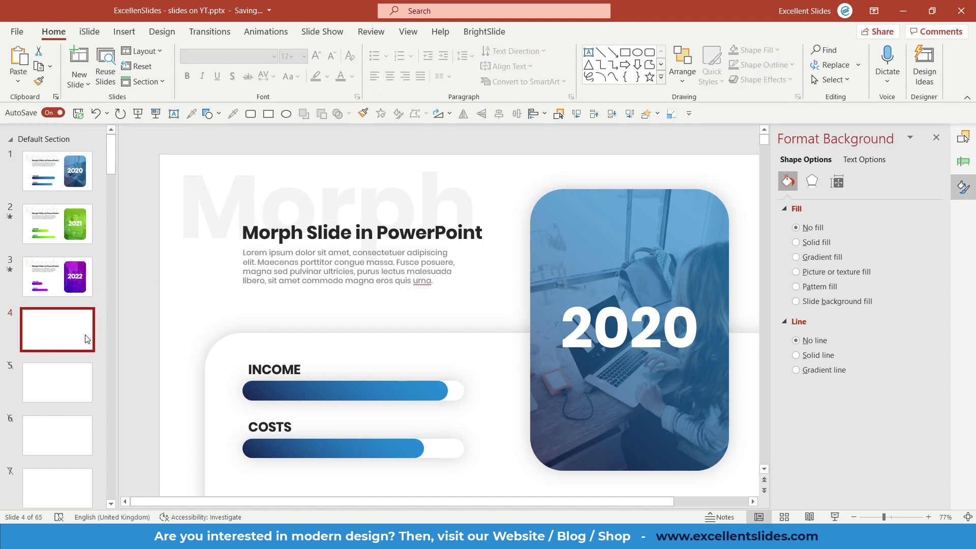
{"action": "key", "text": "ctrl+v"}
Step: Select all of the lorem ipsum paragraph on slide 4 and open its font color choices
{"action": "left_click", "coordinate": [212, 309]}
{"action": "left_click", "coordinate": [272, 255]}
{"action": "scroll", "coordinate": [326, 261], "scroll_direction": "up", "scroll_amount": 2}
{"action": "key", "text": "ctrl+a"}
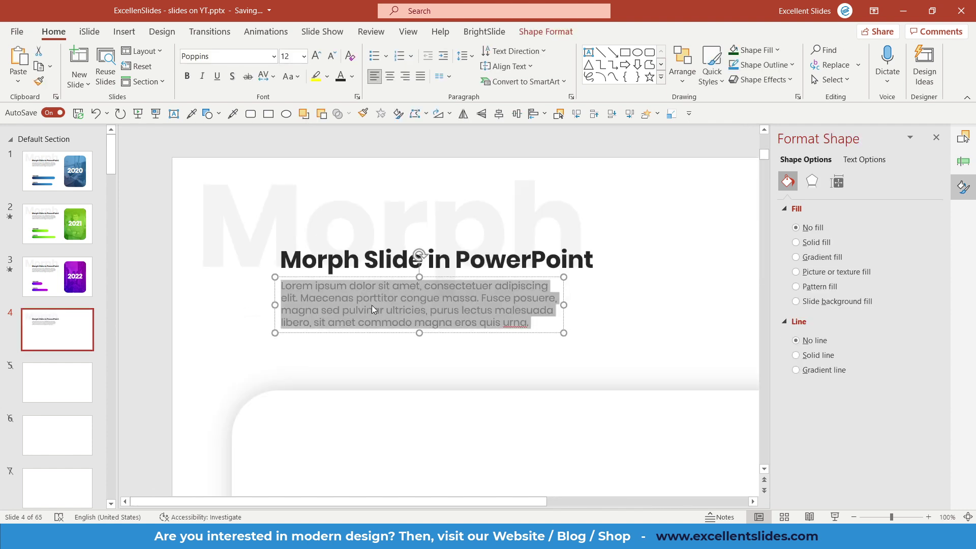
{"action": "left_click", "coordinate": [351, 76]}
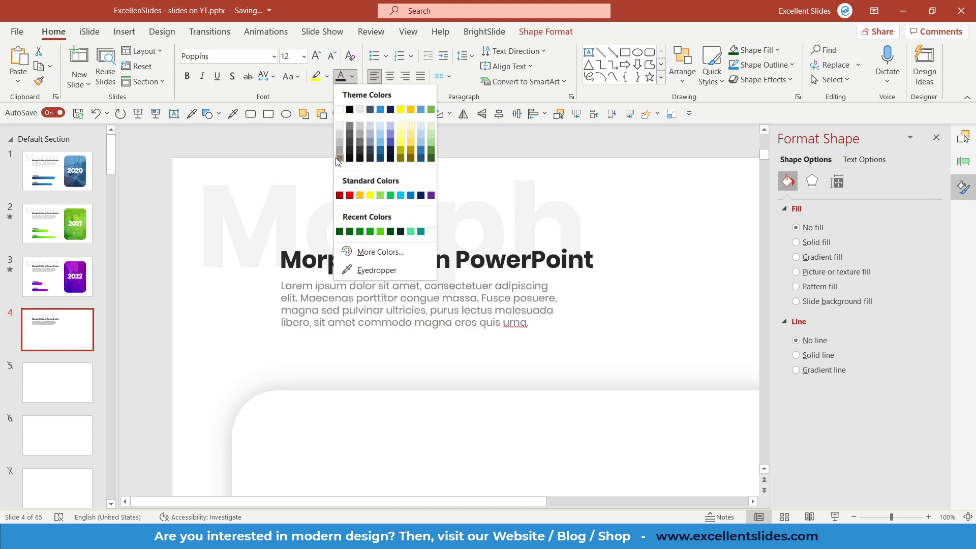
Step: Set the font color of the whole title "Morph Slide in PowerPoint" to a near-black theme shade
{"action": "left_click", "coordinate": [524, 261]}
{"action": "left_click", "coordinate": [523, 259]}
{"action": "key", "text": "ctrl+a"}
{"action": "scroll", "coordinate": [501, 262], "scroll_direction": "up", "scroll_amount": 2}
{"action": "left_click", "coordinate": [352, 76]}
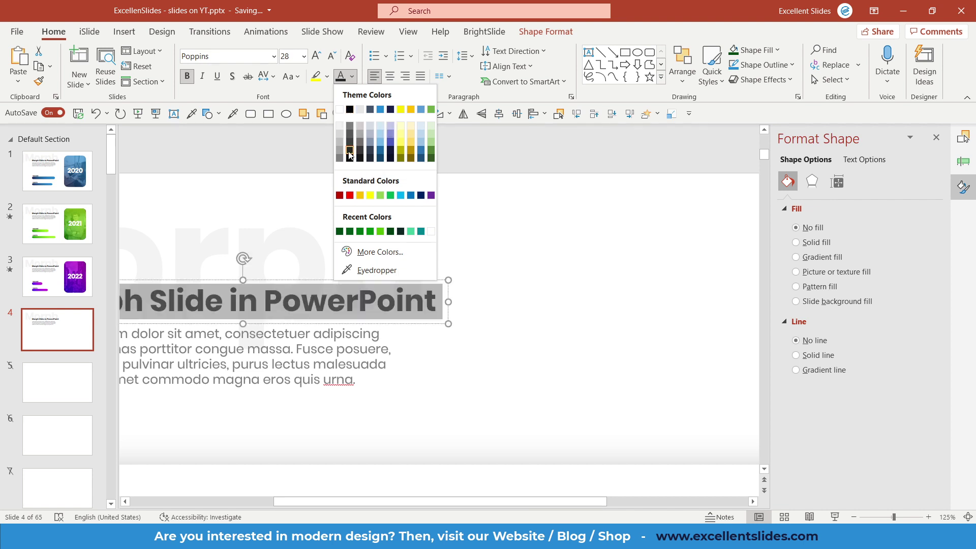
{"action": "left_click", "coordinate": [350, 152]}
Step: Set the text fill transparency of the large "Morph" background text to 0%
{"action": "scroll", "coordinate": [284, 254], "scroll_direction": "down", "scroll_amount": 5}
{"action": "left_click", "coordinate": [250, 206]}
{"action": "scroll", "coordinate": [274, 219], "scroll_direction": "up", "scroll_amount": 7}
{"action": "scroll", "coordinate": [318, 231], "scroll_direction": "down", "scroll_amount": 5}
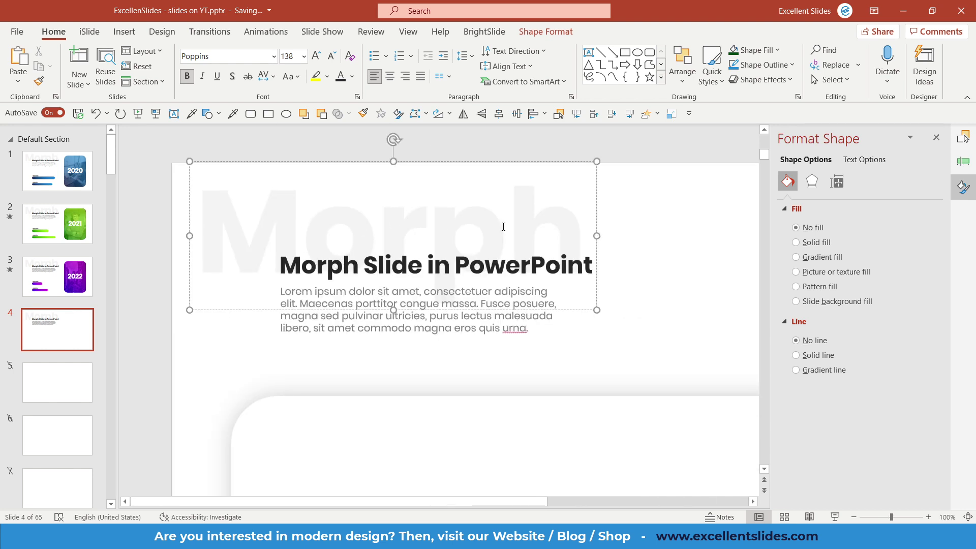
{"action": "scroll", "coordinate": [459, 217], "scroll_direction": "up", "scroll_amount": 2}
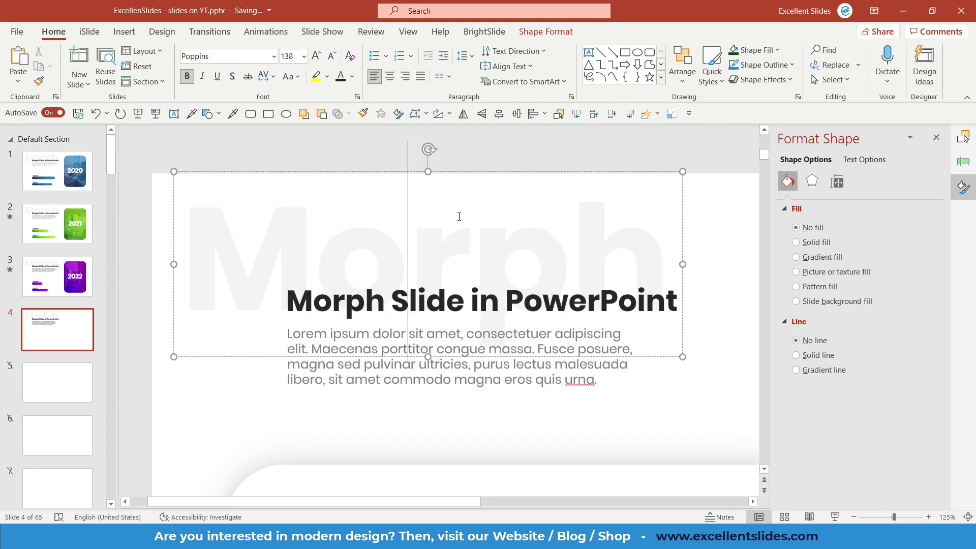
{"action": "left_click", "coordinate": [858, 166]}
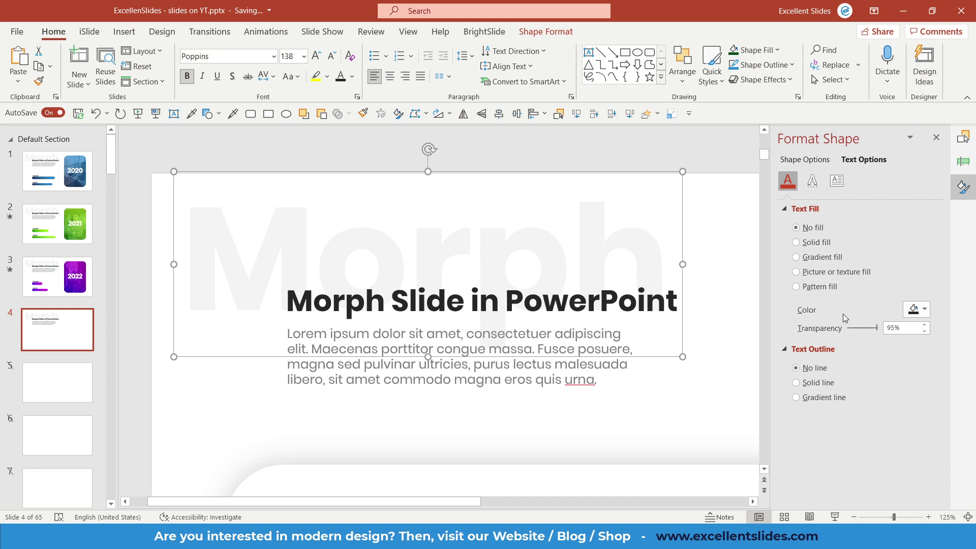
{"action": "left_click_drag", "start_coordinate": [878, 329], "coordinate": [847, 329]}
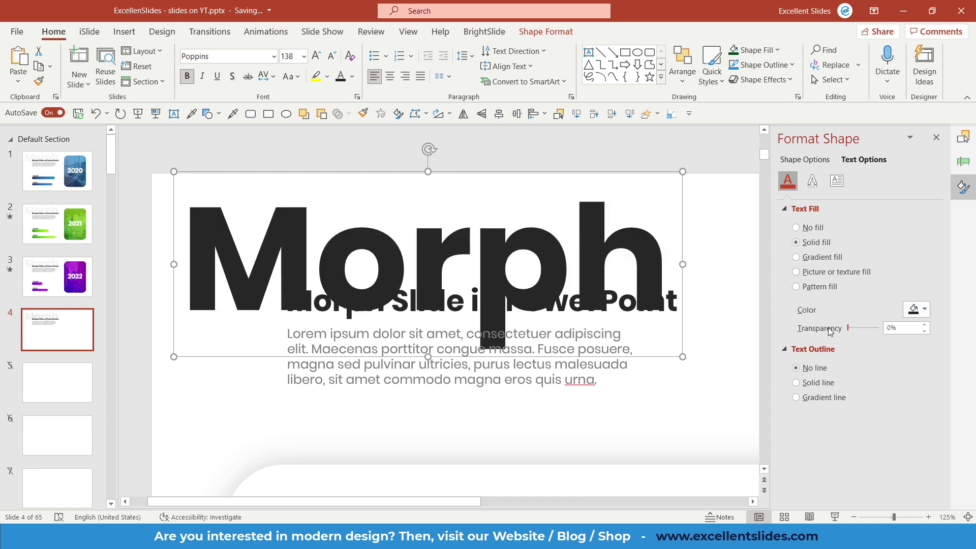
Step: Try 90% text fill transparency on the large "Morph" text, and set it to 95%
{"action": "left_click", "coordinate": [905, 331]}
{"action": "type", "text": "90"}
{"action": "key", "text": "Delete"}
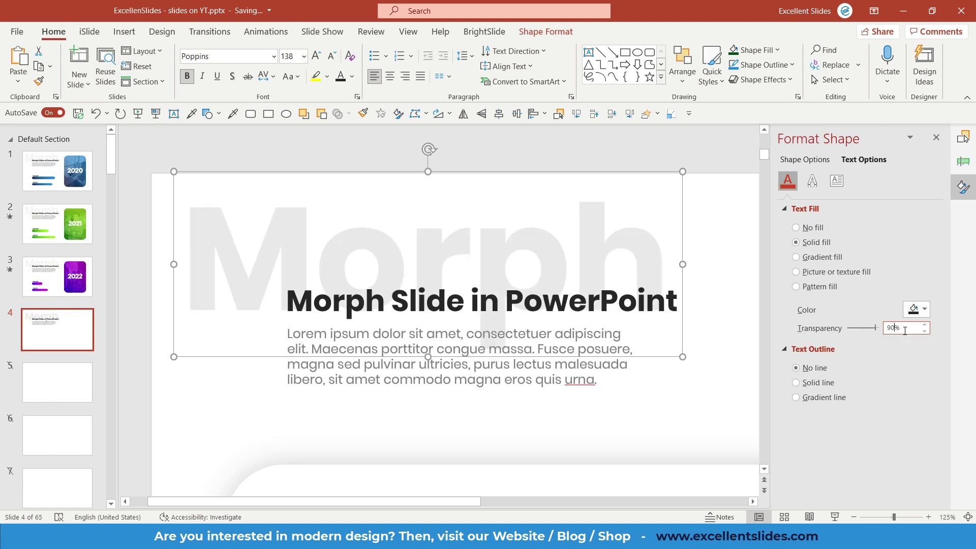
{"action": "key", "text": "BackSpace"}
{"action": "type", "text": "5"}
{"action": "key", "text": "Return"}
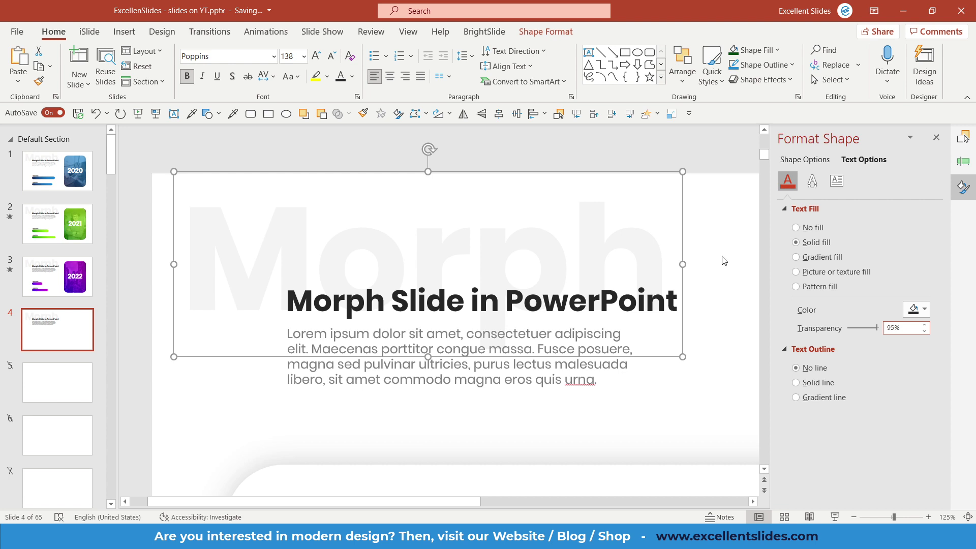
{"action": "left_click", "coordinate": [704, 250]}
Step: Copy the INCOME progress bar, with its blue fill and white track, from slide 1 to slide 4
{"action": "scroll", "coordinate": [473, 257], "scroll_direction": "down", "scroll_amount": 5}
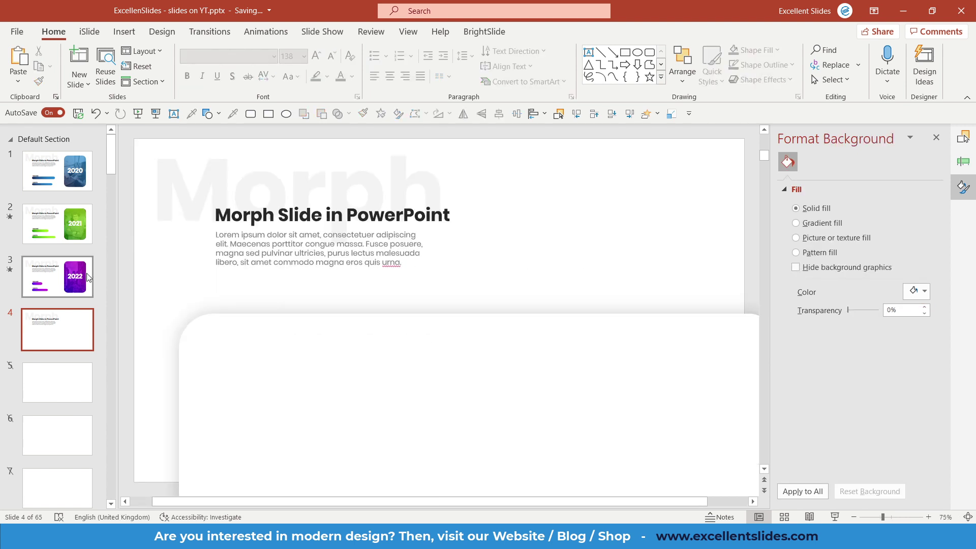
{"action": "left_click", "coordinate": [81, 173]}
{"action": "scroll", "coordinate": [358, 270], "scroll_direction": "down", "scroll_amount": 2}
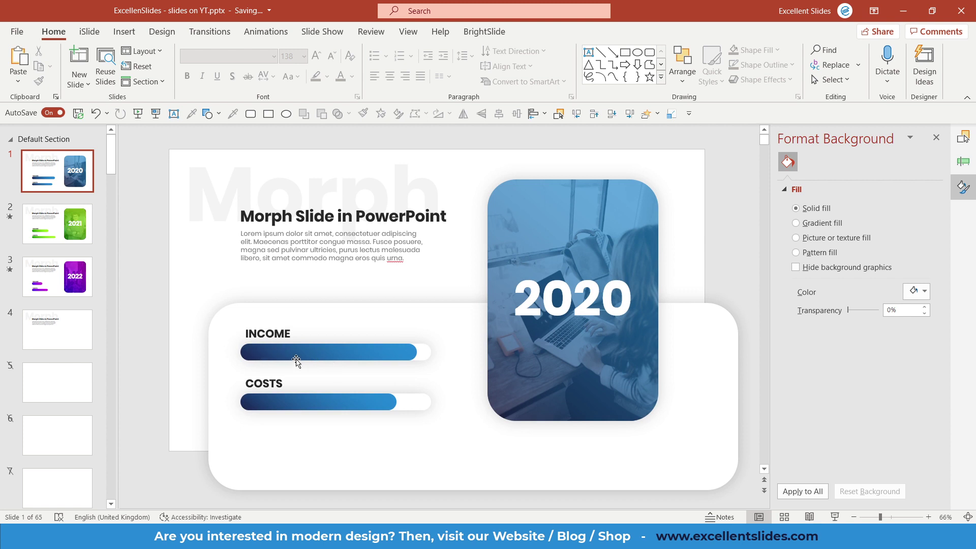
{"action": "left_click", "coordinate": [421, 352]}
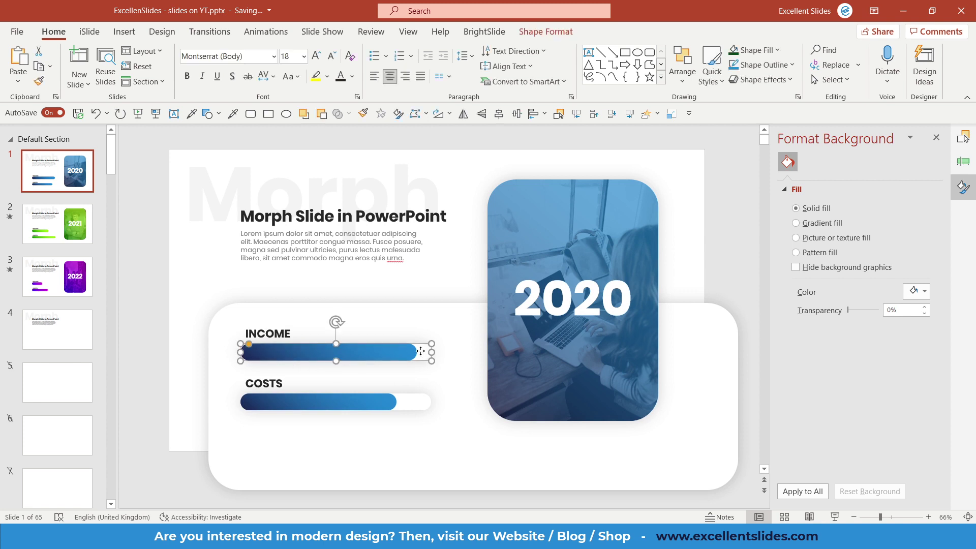
{"action": "left_click", "coordinate": [71, 331]}
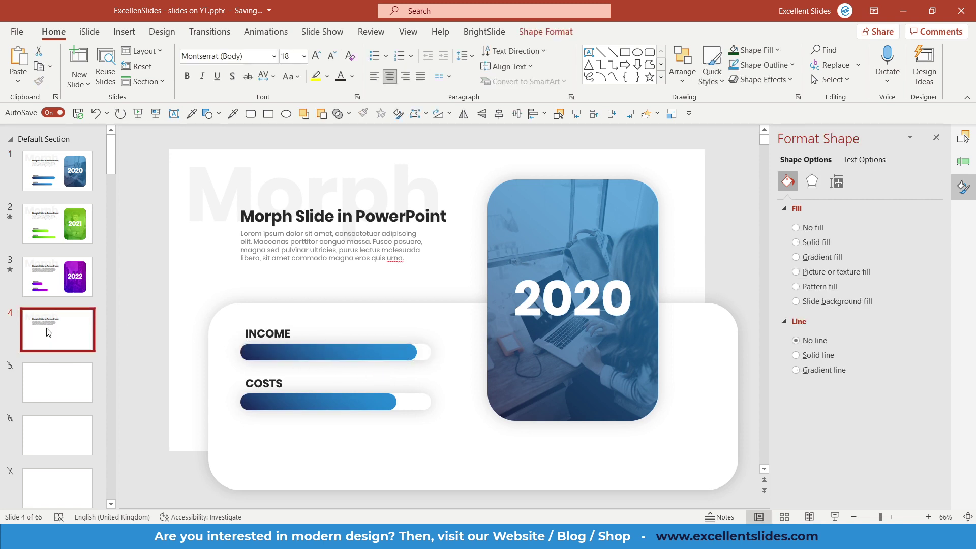
{"action": "key", "text": "ctrl+v"}
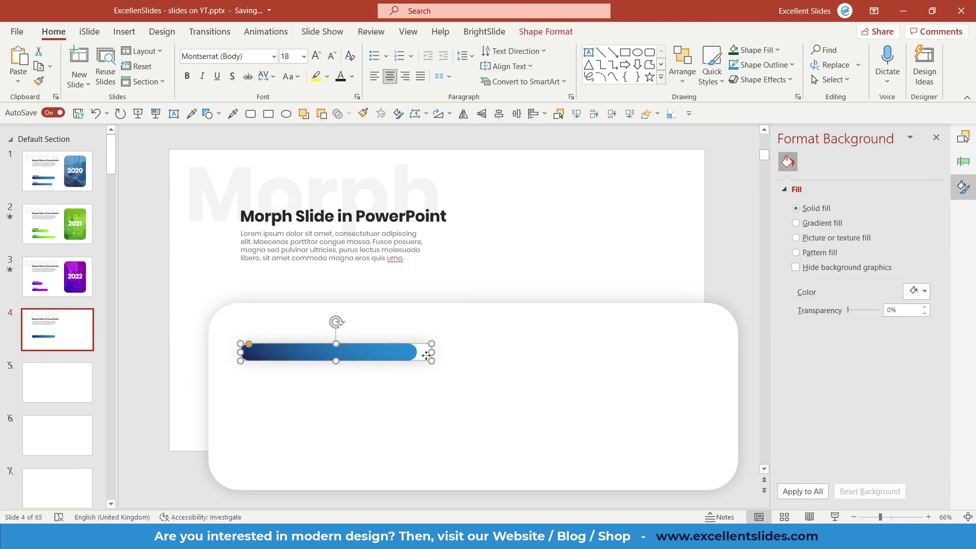
Step: Shorten the blue fill of slide 4's progress bar to about half the length of its white track
{"action": "scroll", "coordinate": [419, 375], "scroll_direction": "up", "scroll_amount": 3}
{"action": "scroll", "coordinate": [419, 370], "scroll_direction": "up", "scroll_amount": 2}
{"action": "left_click", "coordinate": [530, 314]}
{"action": "left_click_drag", "start_coordinate": [592, 311], "coordinate": [444, 311]}
{"action": "left_click", "coordinate": [590, 319]}
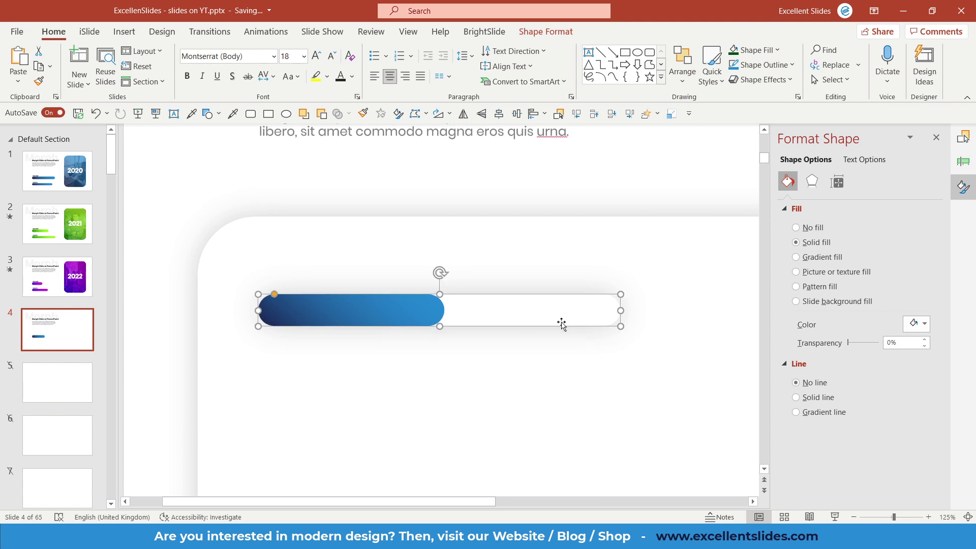
{"action": "left_click", "coordinate": [553, 336]}
{"action": "left_click", "coordinate": [586, 305]}
{"action": "left_click", "coordinate": [536, 279]}
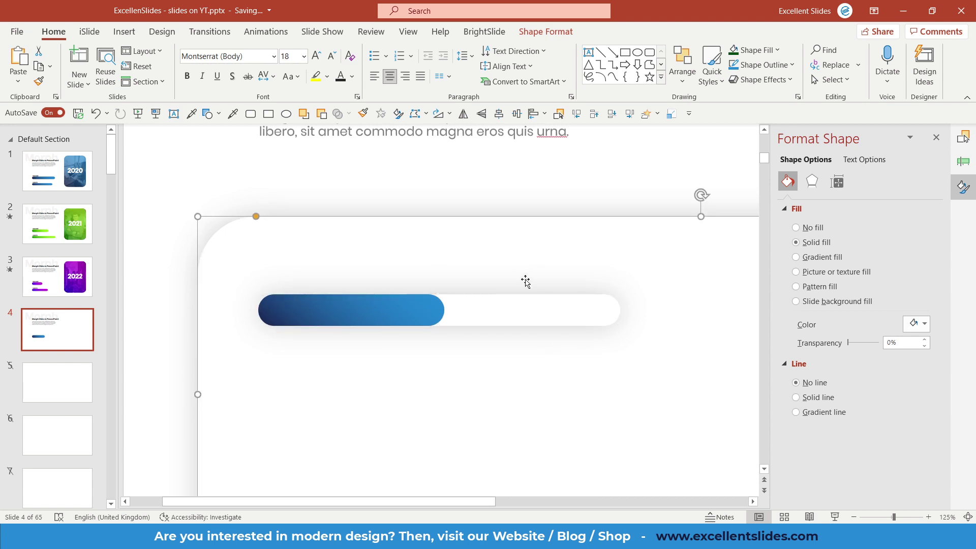
Step: Compare the progress bars on slides 1 and 4, and examine the gradient fill settings of slide 4's blue fill
{"action": "scroll", "coordinate": [389, 285], "scroll_direction": "down", "scroll_amount": 5}
{"action": "left_click", "coordinate": [76, 177]}
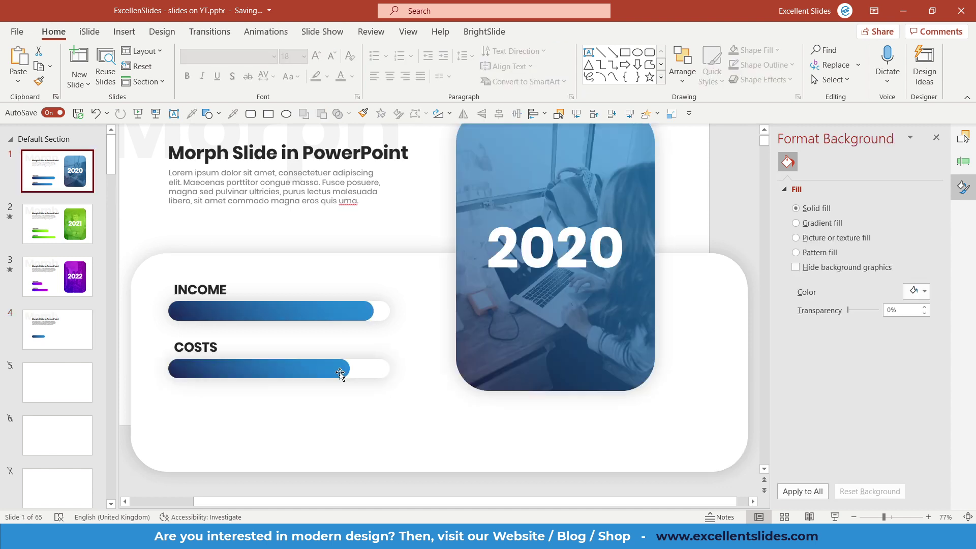
{"action": "left_click", "coordinate": [50, 336]}
{"action": "left_click", "coordinate": [280, 312]}
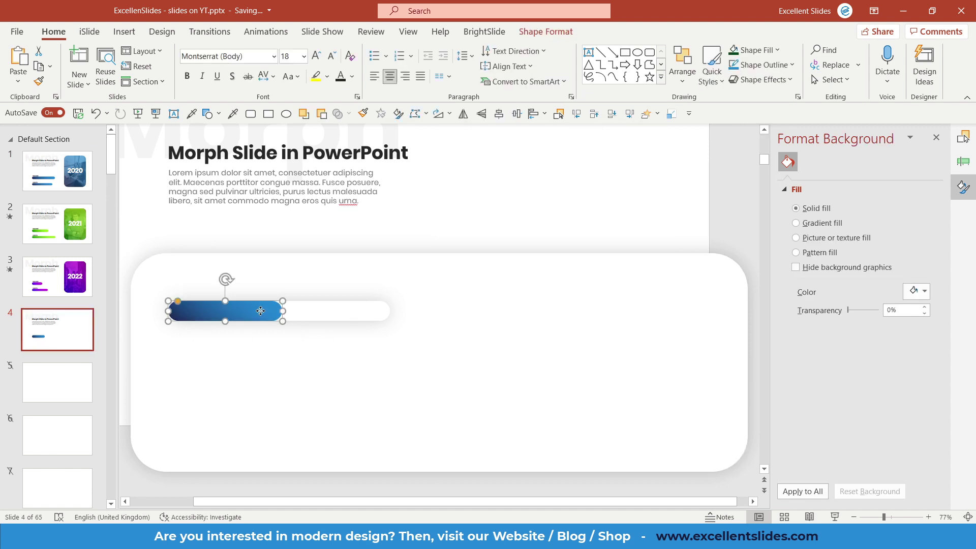
{"action": "scroll", "coordinate": [259, 317], "scroll_direction": "up", "scroll_amount": 3}
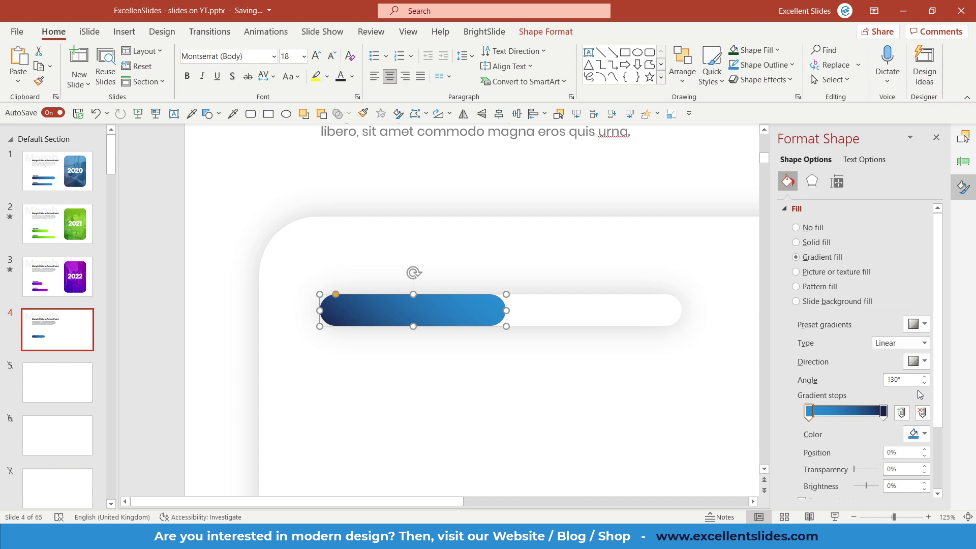
{"action": "scroll", "coordinate": [507, 305], "scroll_direction": "down", "scroll_amount": 5, "text": "ctrl"}
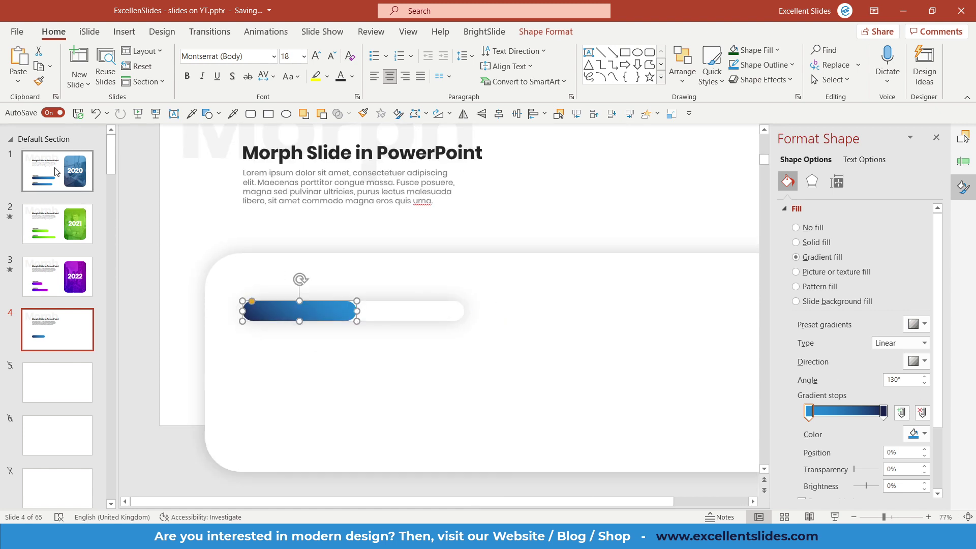
Step: Copy the INCOME and COSTS labels and the COSTS progress bar from slide 1 to slide 4
{"action": "left_click", "coordinate": [71, 189]}
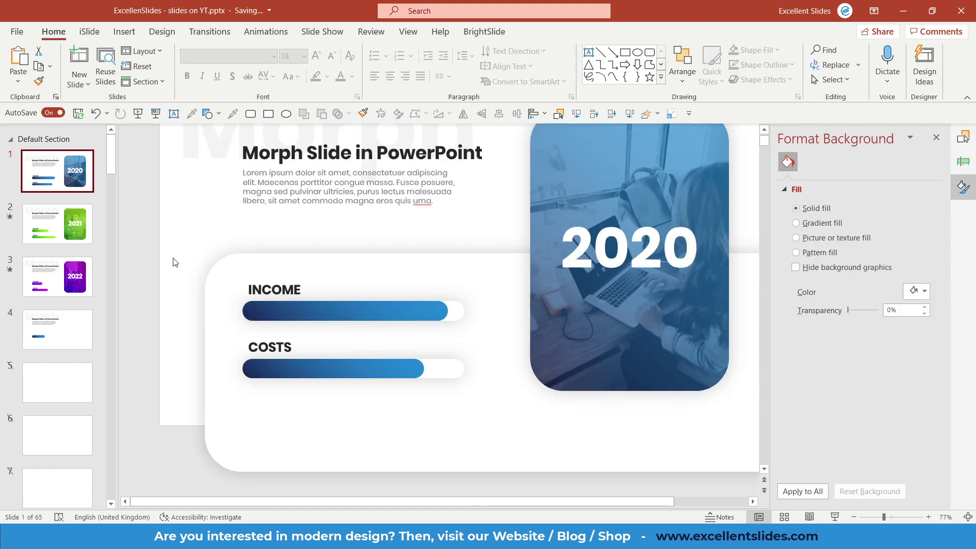
{"action": "left_click_drag", "start_coordinate": [175, 263], "coordinate": [557, 429]}
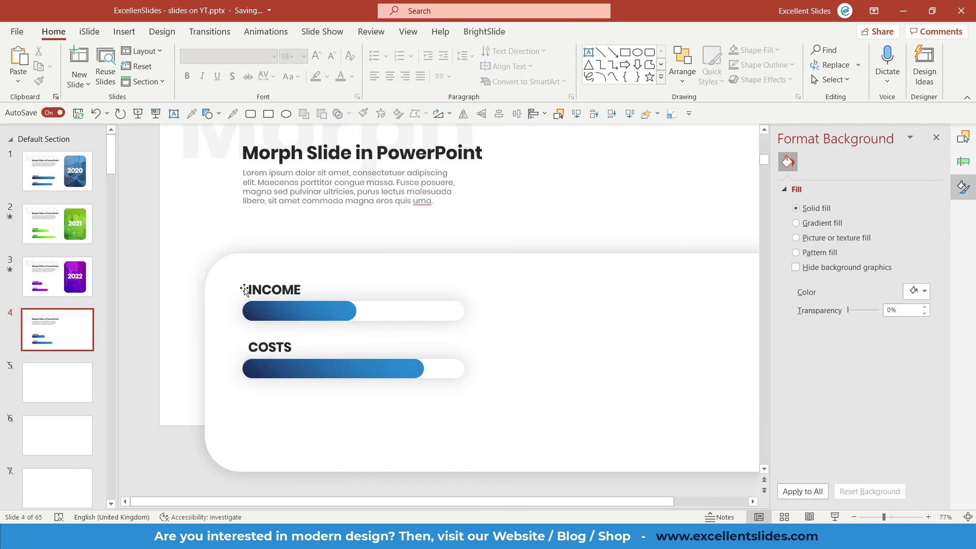
Step: Examine the font, size and font colour of the INCOME and COSTS labels on slide 4
{"action": "left_click", "coordinate": [247, 289]}
{"action": "scroll", "coordinate": [267, 299], "scroll_direction": "up", "scroll_amount": 3, "text": "ctrl"}
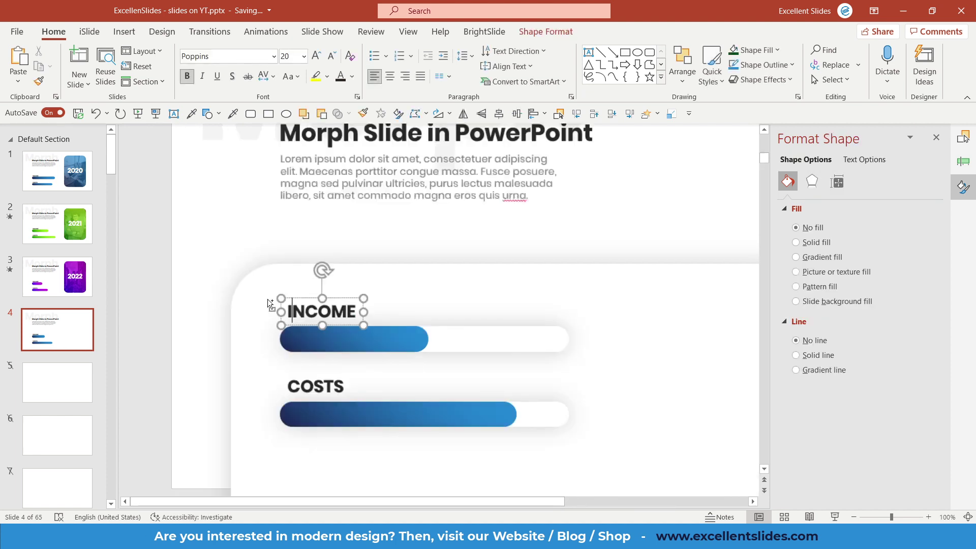
{"action": "scroll", "coordinate": [268, 298], "scroll_direction": "up", "scroll_amount": 10, "text": "ctrl"}
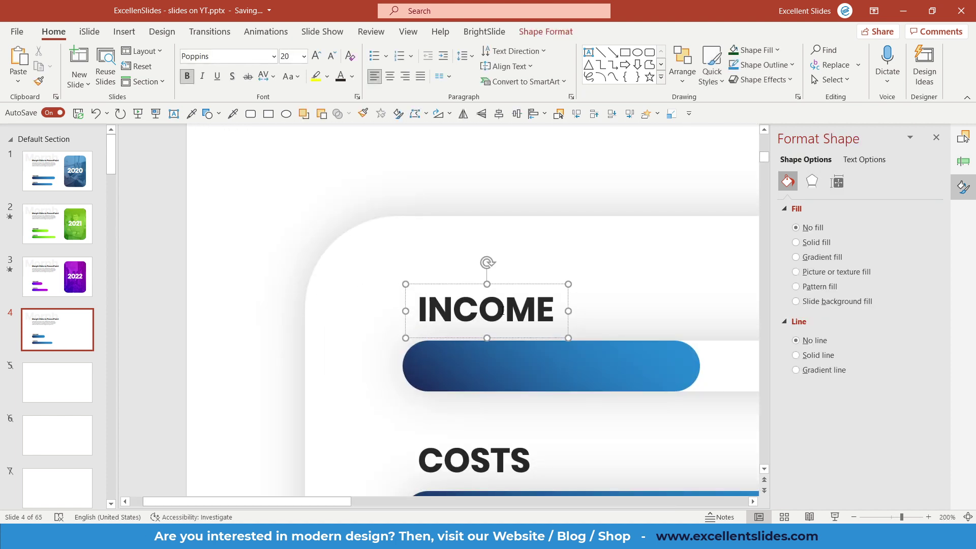
{"action": "scroll", "coordinate": [466, 308], "scroll_direction": "down", "scroll_amount": 5, "text": "ctrl"}
{"action": "left_click", "coordinate": [440, 407]}
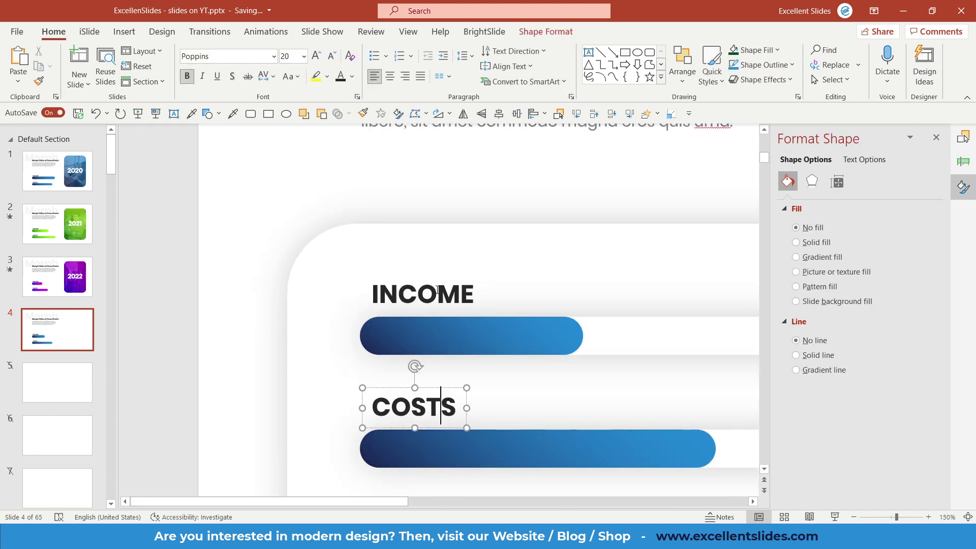
{"action": "left_click", "coordinate": [438, 294]}
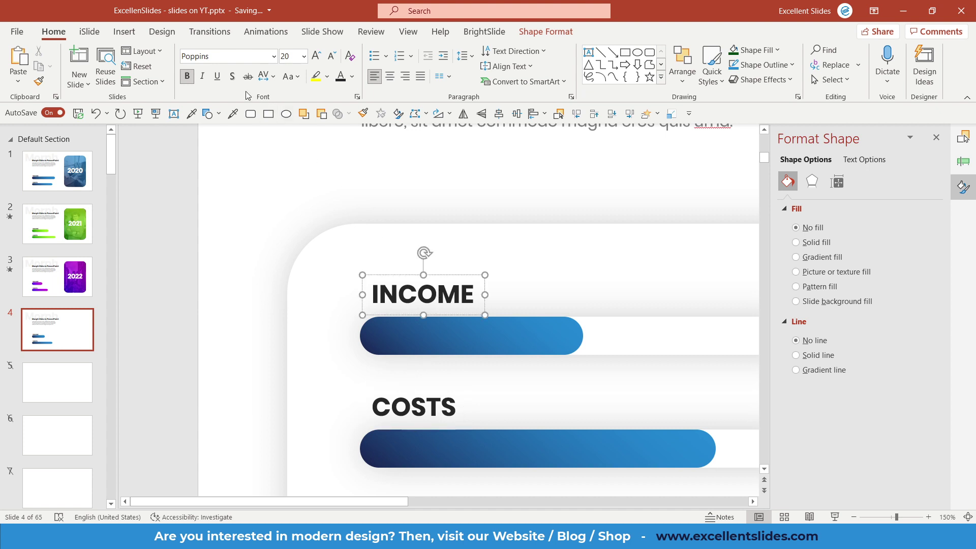
{"action": "left_click", "coordinate": [351, 76]}
{"action": "left_click", "coordinate": [349, 151]}
{"action": "scroll", "coordinate": [436, 262], "scroll_direction": "down", "scroll_amount": 8}
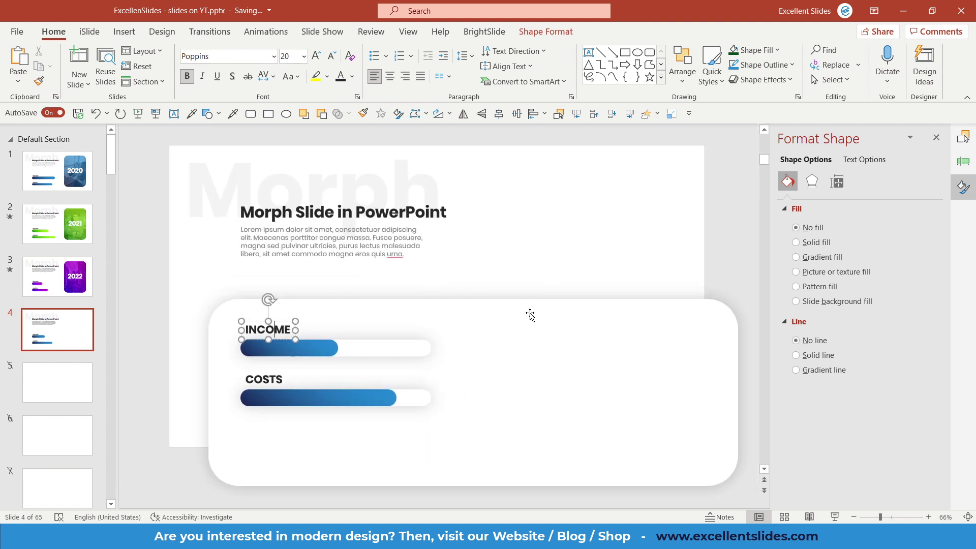
Step: Lengthen the INCOME bar's blue fill on slide 4 to about 90 percent of its white track
{"action": "left_click", "coordinate": [304, 348]}
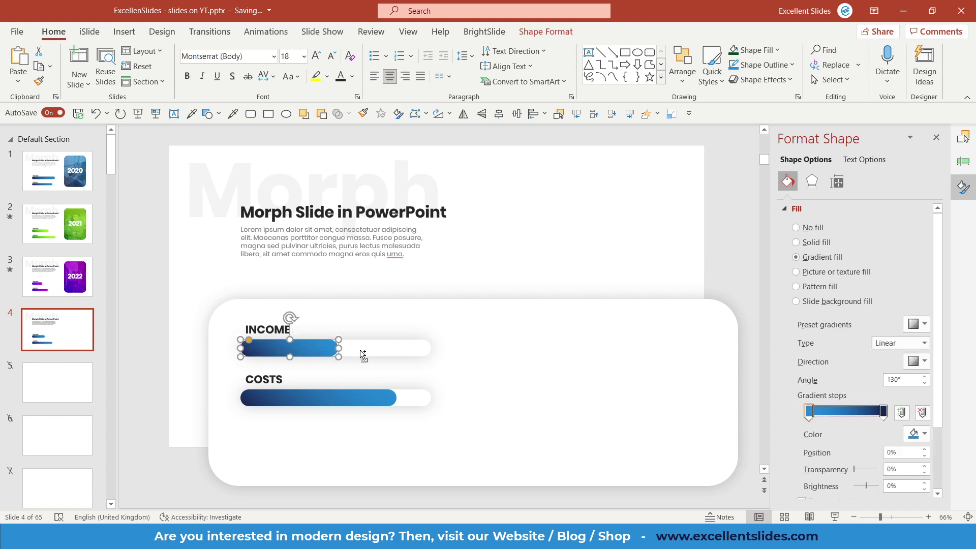
{"action": "scroll", "coordinate": [360, 350], "scroll_direction": "up", "scroll_amount": 1}
{"action": "left_click_drag", "start_coordinate": [358, 311], "coordinate": [269, 315]}
{"action": "key", "text": "ctrl+z"}
{"action": "scroll", "coordinate": [401, 309], "scroll_direction": "down", "scroll_amount": 1}
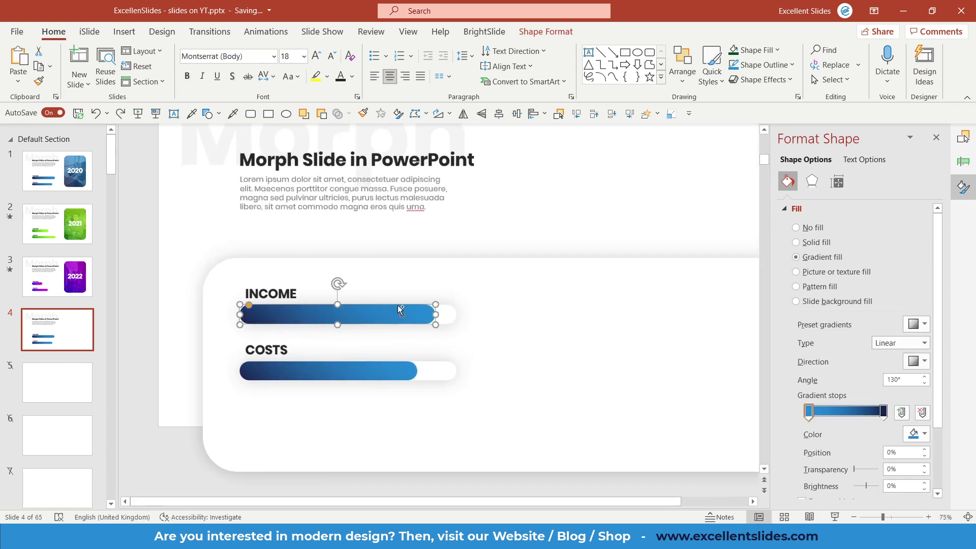
{"action": "scroll", "coordinate": [400, 309], "scroll_direction": "down", "scroll_amount": 1}
Step: Copy the 2020 card, with its photo, blue gradient overlay and year text, from slide 1 to slide 4
{"action": "left_click", "coordinate": [74, 181]}
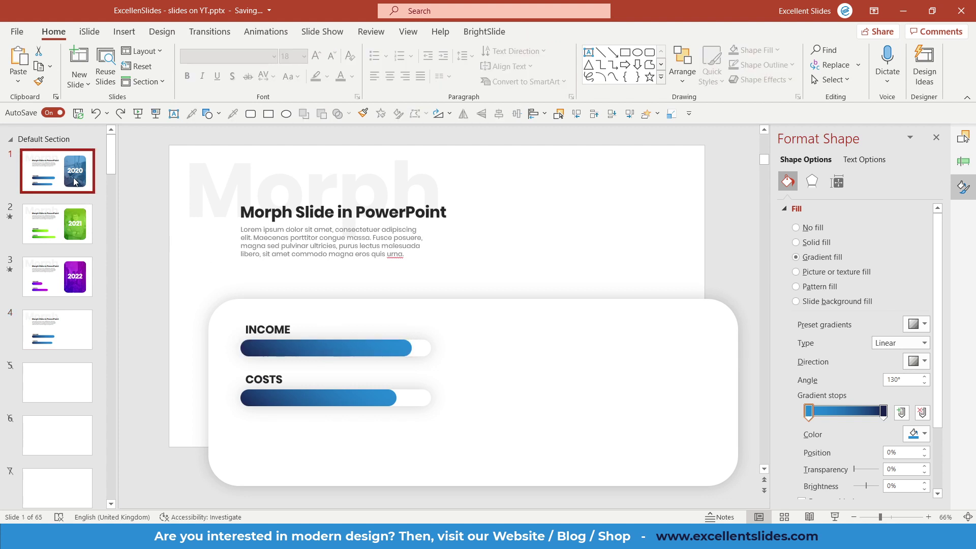
{"action": "left_click", "coordinate": [593, 246]}
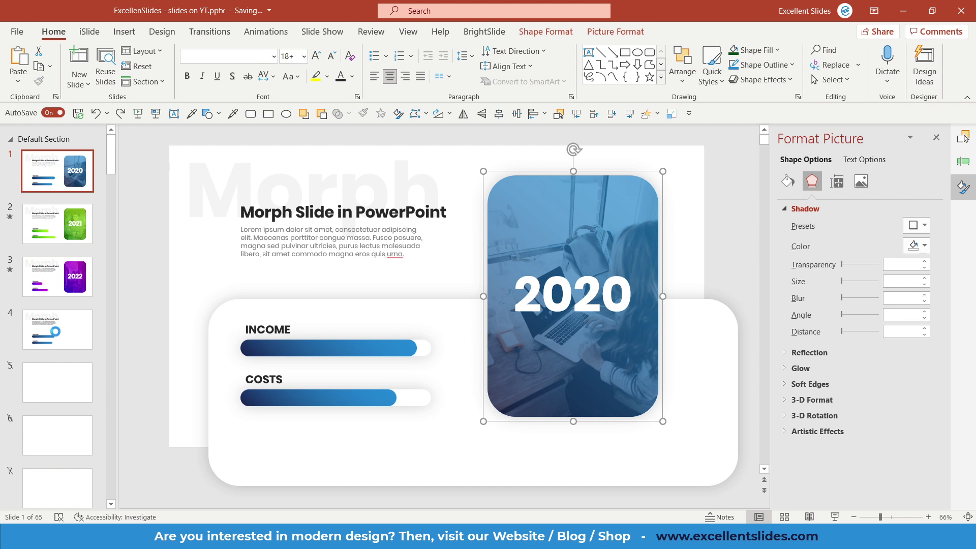
{"action": "left_click", "coordinate": [58, 330]}
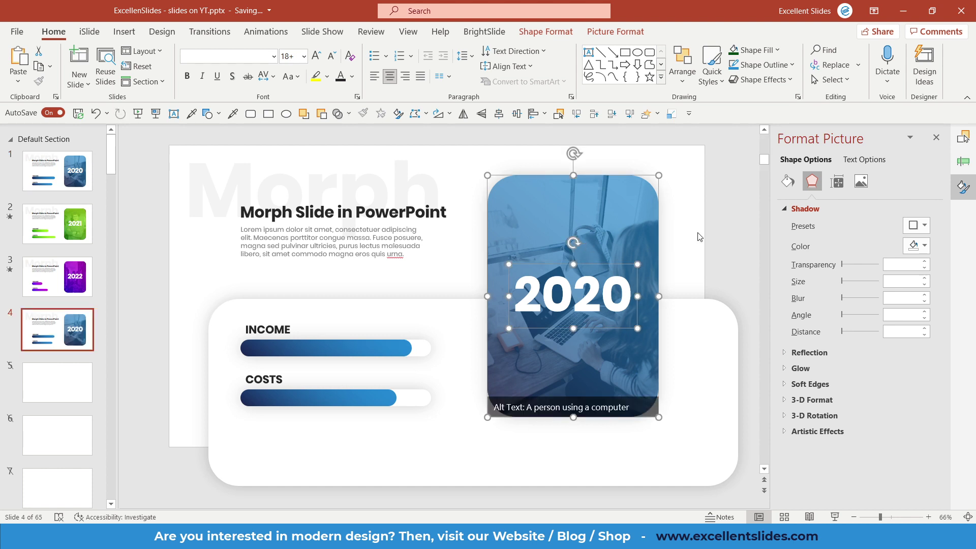
Step: Move the blue gradient overlay off the photo to inspect the card's layers, and put it back over the photo
{"action": "left_click", "coordinate": [645, 225]}
{"action": "left_click_drag", "start_coordinate": [644, 225], "coordinate": [738, 226]}
{"action": "left_click", "coordinate": [516, 218]}
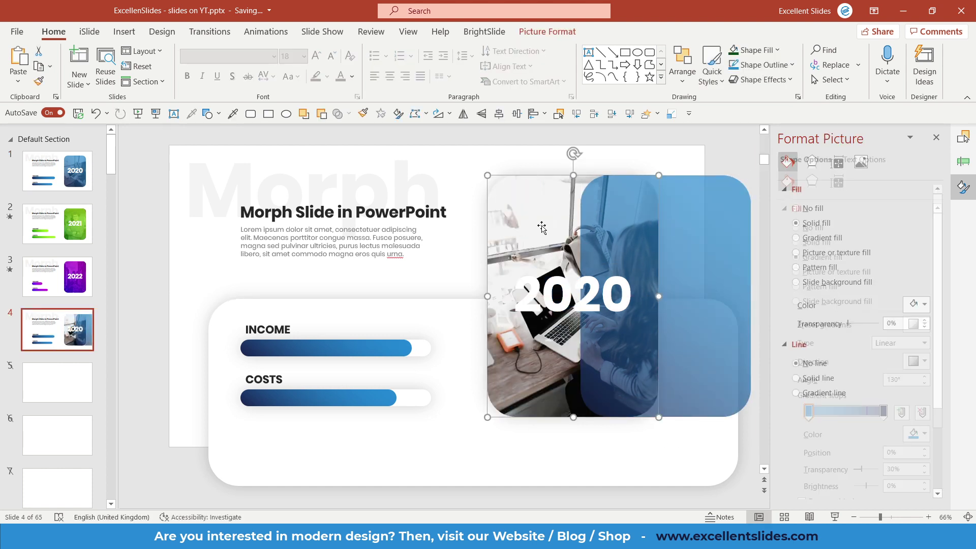
{"action": "left_click", "coordinate": [678, 232]}
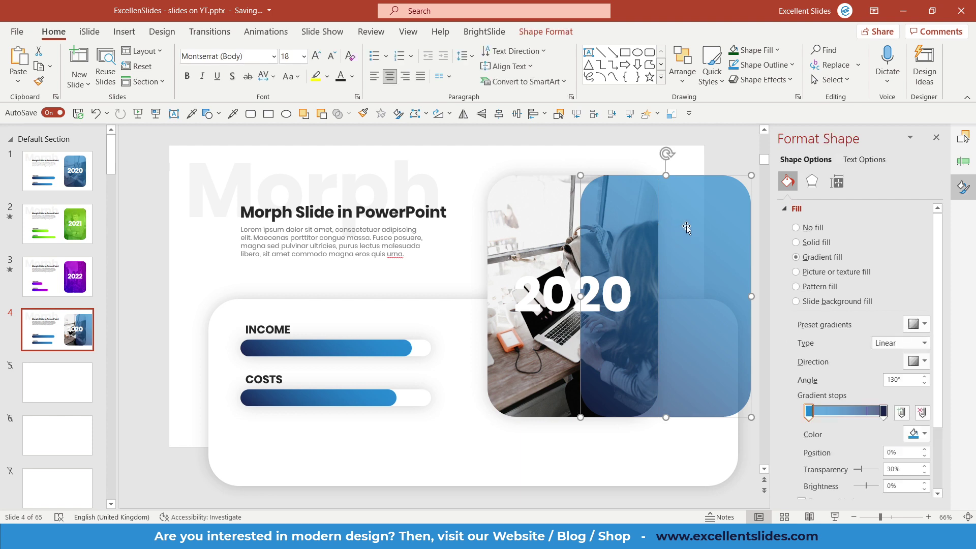
{"action": "left_click_drag", "start_coordinate": [695, 223], "coordinate": [603, 218]}
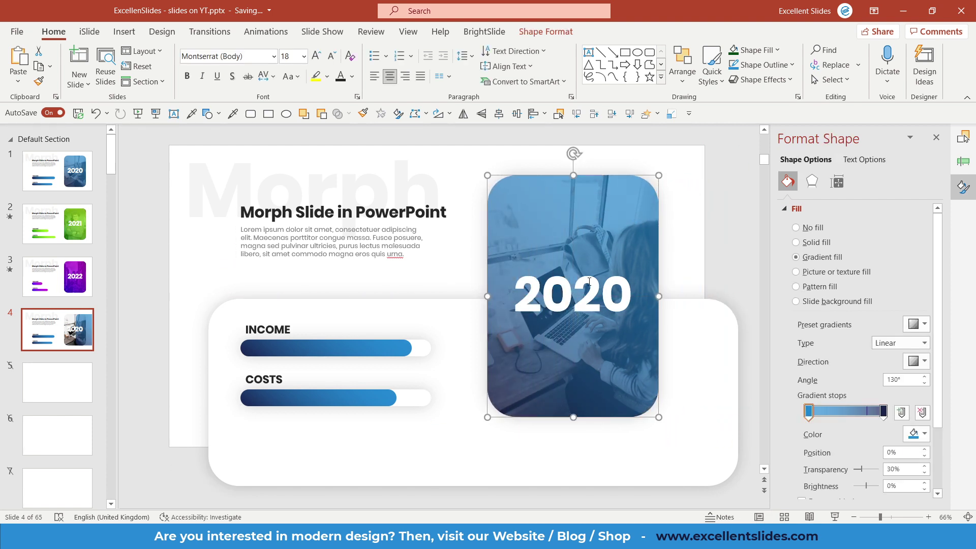
{"action": "left_click", "coordinate": [591, 319]}
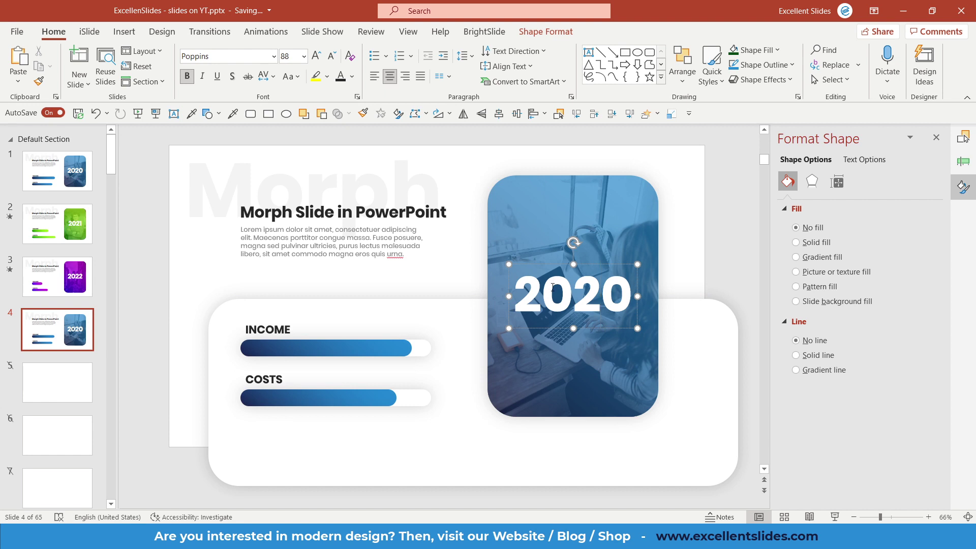
{"action": "left_click", "coordinate": [538, 213]}
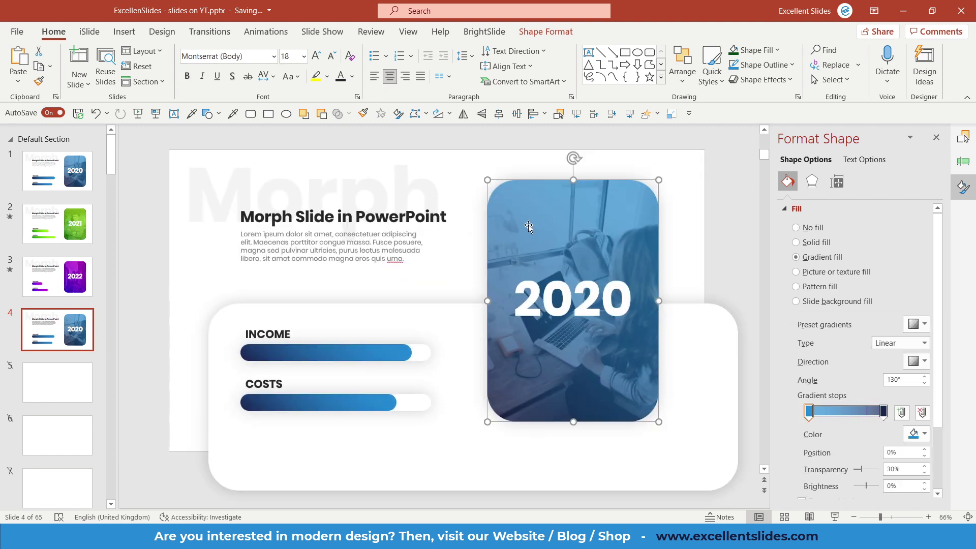
Step: Move the gradient overlay aside and place a duplicate of the card's photo over the slide's title and progress bars
{"action": "left_click_drag", "start_coordinate": [529, 225], "coordinate": [630, 225]}
{"action": "left_click", "coordinate": [534, 236]}
{"action": "left_click_drag", "start_coordinate": [534, 237], "coordinate": [262, 233]}
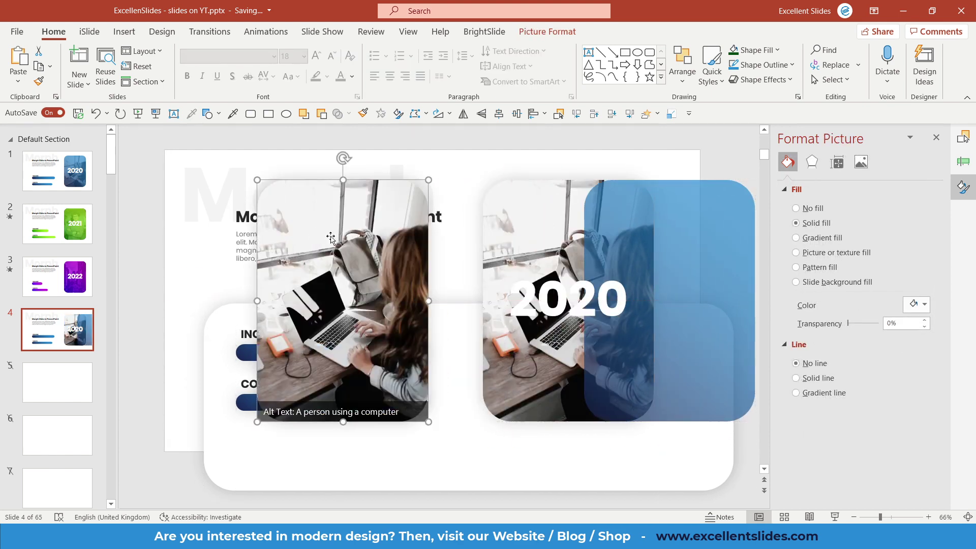
Step: Reset the picture formatting and size of the duplicated photo
{"action": "left_click", "coordinate": [548, 31]}
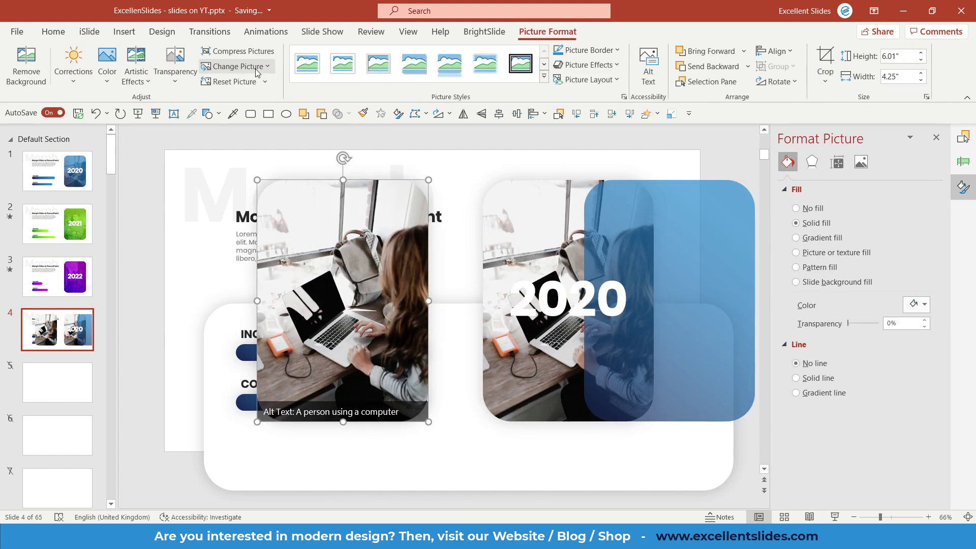
{"action": "left_click", "coordinate": [265, 82]}
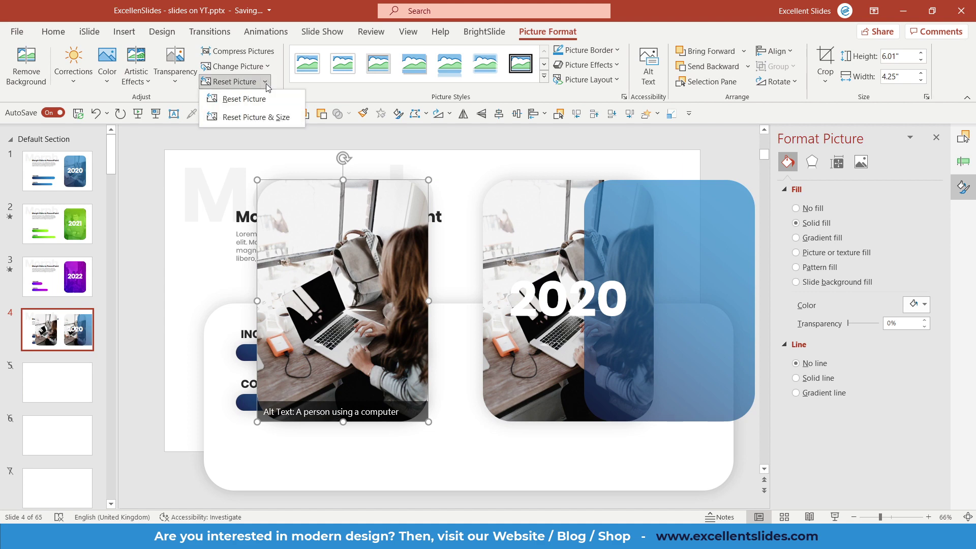
{"action": "left_click", "coordinate": [255, 118]}
Step: Move the uncropped photo past the slide's left edge, and return the gradient overlay onto the 2020 card
{"action": "scroll", "coordinate": [401, 244], "scroll_direction": "down", "scroll_amount": 2}
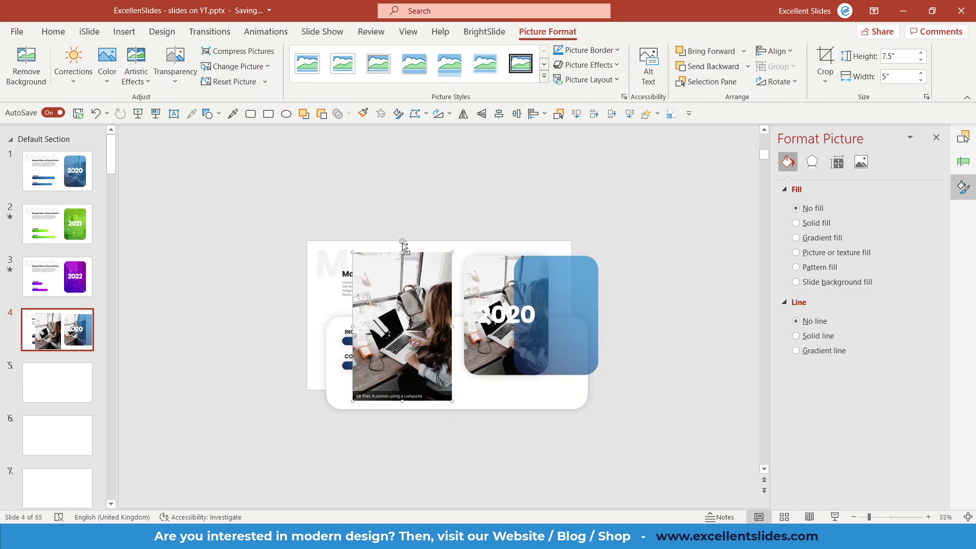
{"action": "left_click_drag", "start_coordinate": [402, 244], "coordinate": [196, 177]}
{"action": "left_click", "coordinate": [378, 178]}
{"action": "left_click_drag", "start_coordinate": [660, 262], "coordinate": [584, 262]}
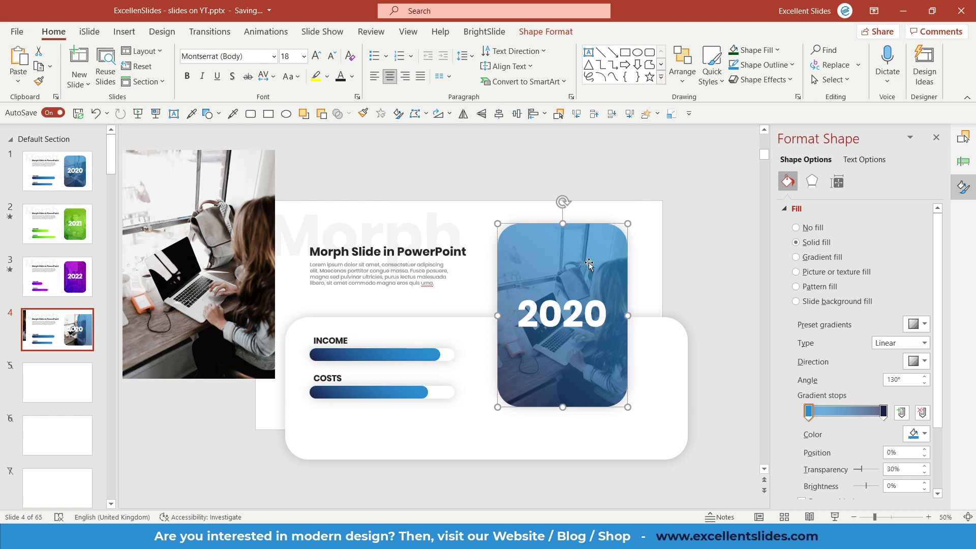
{"action": "left_click", "coordinate": [379, 155]}
Step: Draw a rounded rectangle over the 2020 card
{"action": "left_click", "coordinate": [124, 32]}
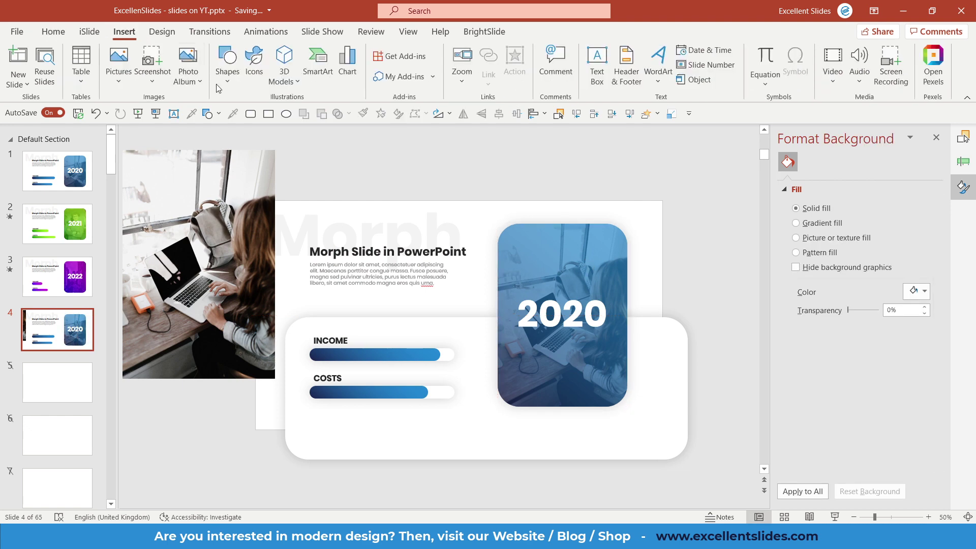
{"action": "left_click", "coordinate": [232, 78]}
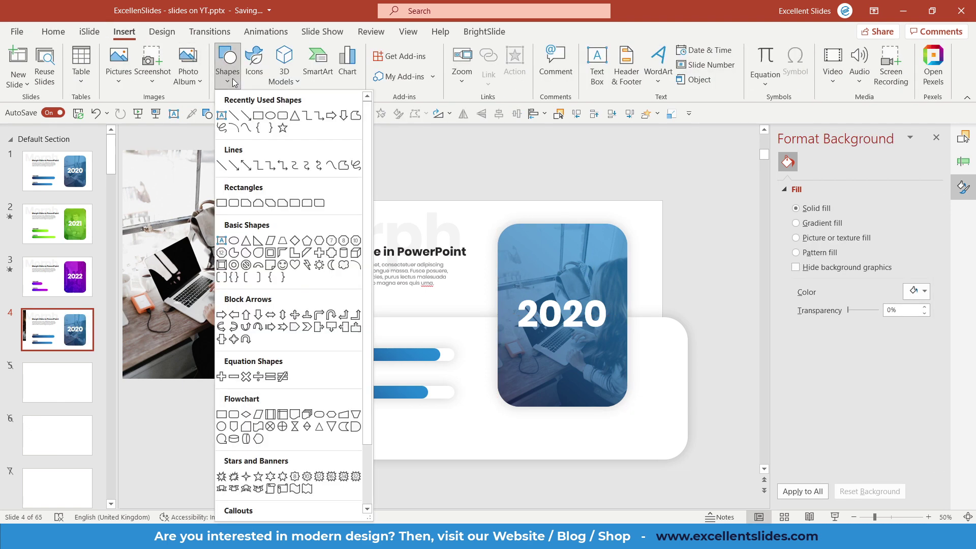
{"action": "left_click", "coordinate": [283, 116]}
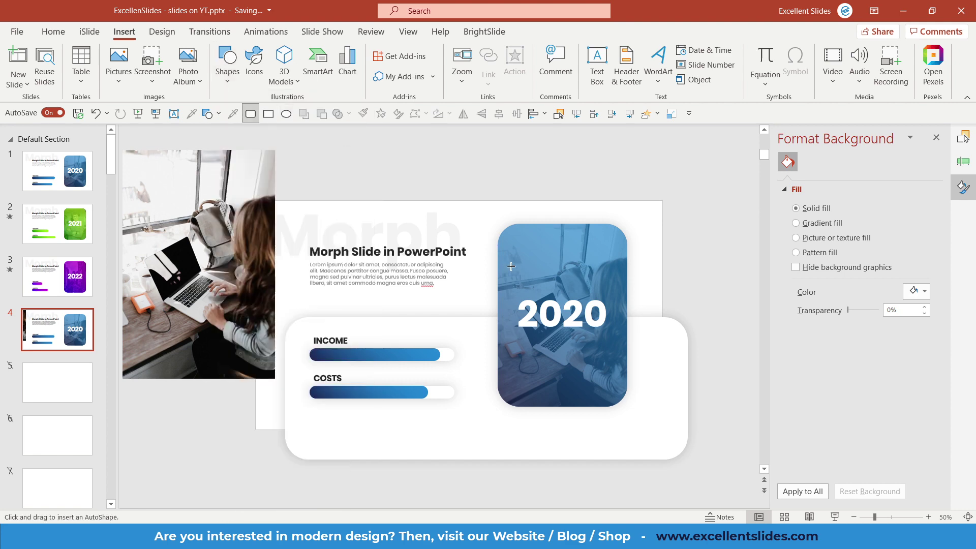
{"action": "left_click_drag", "start_coordinate": [511, 267], "coordinate": [637, 355]}
Step: Fit the rounded rectangle over the 2020 card at about 6.01 by 4.24 inches, matching the card's corner rounding
{"action": "scroll", "coordinate": [593, 309], "scroll_direction": "up", "scroll_amount": 2}
{"action": "left_click_drag", "start_coordinate": [538, 284], "coordinate": [527, 222]}
{"action": "left_click_drag", "start_coordinate": [451, 315], "coordinate": [450, 464]}
{"action": "mouse_move", "coordinate": [546, 186]}
{"action": "left_mouse_down"}
{"action": "mouse_move", "coordinate": [545, 198]}
{"action": "mouse_move", "coordinate": [547, 190]}
{"action": "left_mouse_up"}
{"action": "left_click_drag", "start_coordinate": [482, 188], "coordinate": [488, 192]}
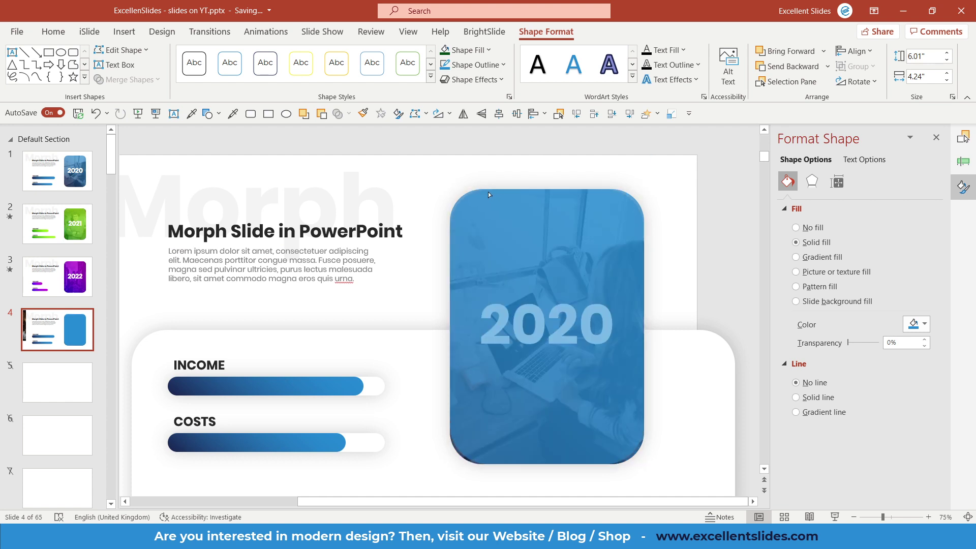
{"action": "left_click", "coordinate": [487, 192]}
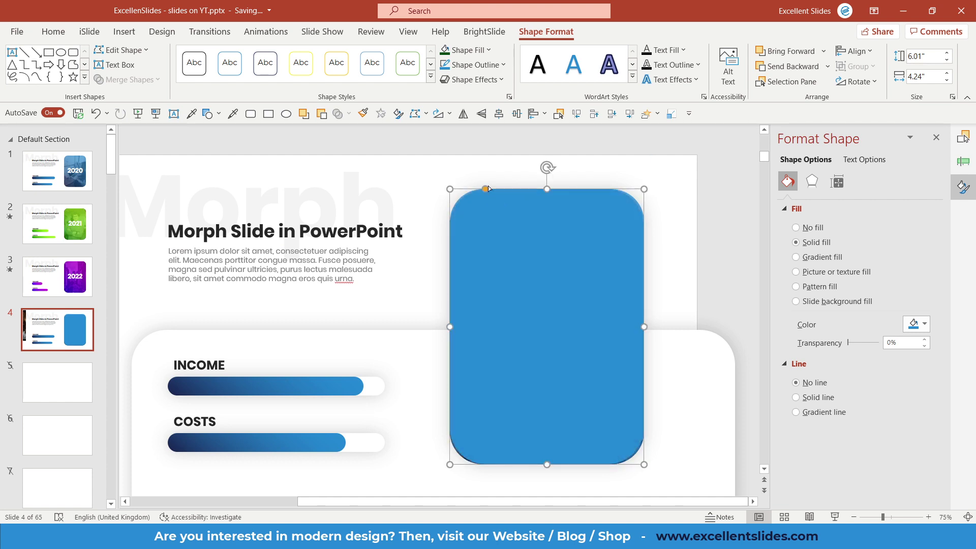
{"action": "left_click_drag", "start_coordinate": [485, 188], "coordinate": [483, 188]}
Step: Move the rounded rectangle beside the 2020 card, and position the uncropped photo behind it, scaled down slightly
{"action": "scroll", "coordinate": [508, 251], "scroll_direction": "down", "scroll_amount": 4}
{"action": "left_click_drag", "start_coordinate": [510, 295], "coordinate": [410, 295]}
{"action": "left_click", "coordinate": [286, 248]}
{"action": "left_click_drag", "start_coordinate": [286, 248], "coordinate": [293, 234]}
{"action": "scroll", "coordinate": [300, 244], "scroll_direction": "up", "scroll_amount": 2}
{"action": "left_click_drag", "start_coordinate": [232, 218], "coordinate": [404, 261]}
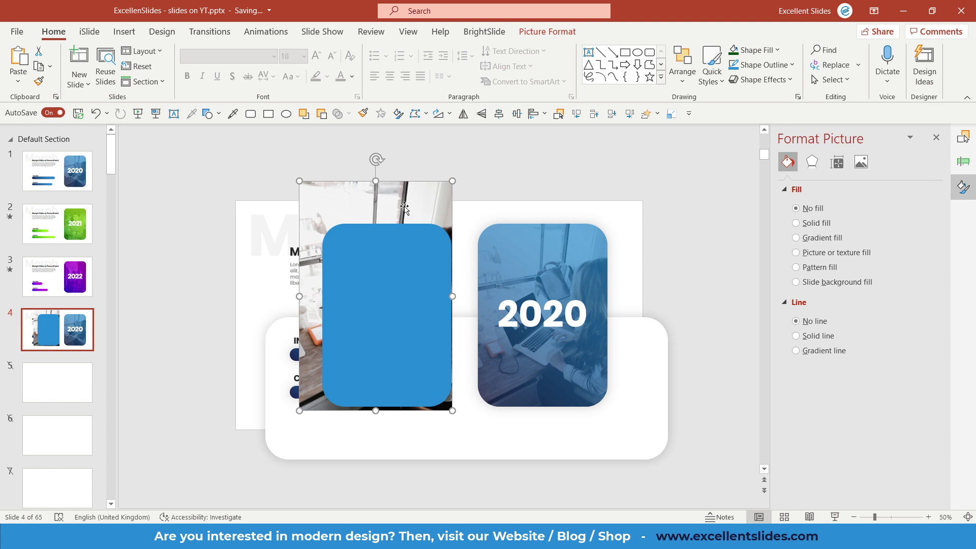
{"action": "left_click_drag", "start_coordinate": [300, 177], "coordinate": [303, 187]}
Step: Crop the photo to the rounded rectangle's outline with the Intersect merge
{"action": "left_click", "coordinate": [371, 281], "text": "shift"}
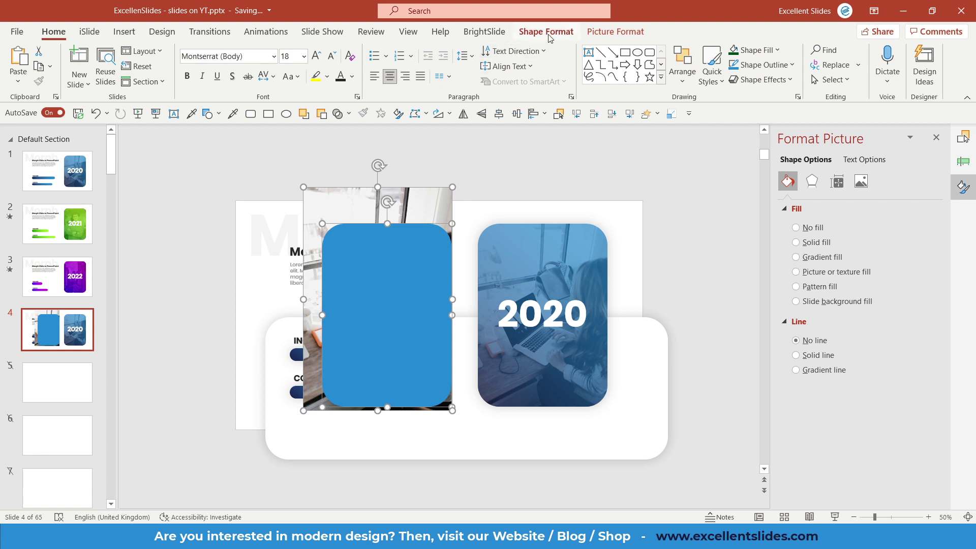
{"action": "left_click", "coordinate": [567, 32]}
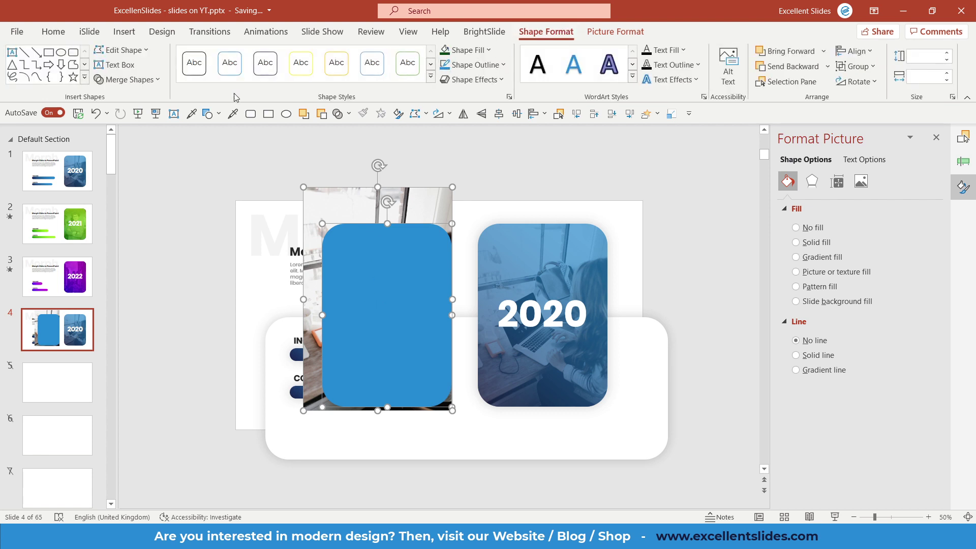
{"action": "left_click", "coordinate": [130, 79]}
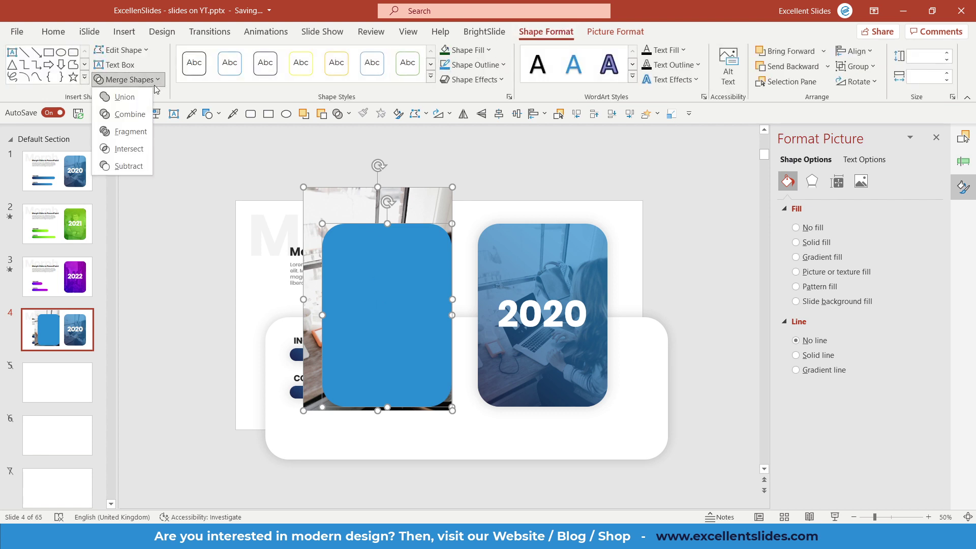
{"action": "left_click", "coordinate": [136, 148]}
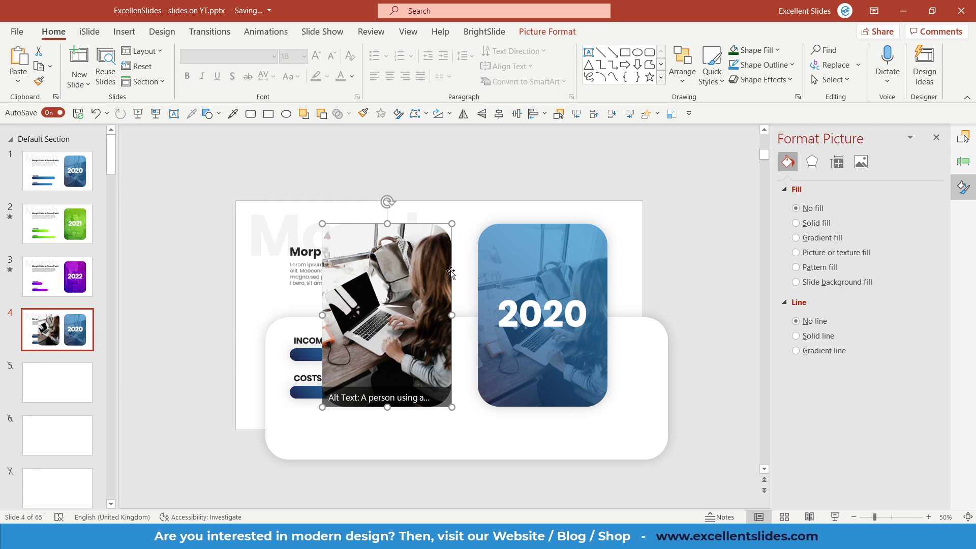
Step: Undo the Intersect merge and copy the blue rounded rectangle for reuse as the card's overlay
{"action": "key", "text": "ctrl+z"}
{"action": "left_click", "coordinate": [565, 173]}
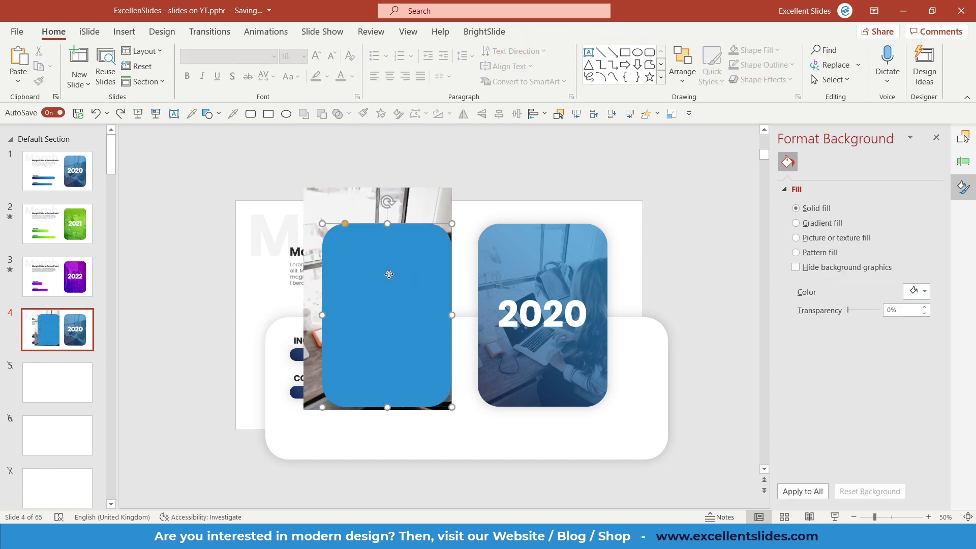
{"action": "left_click", "coordinate": [389, 280]}
{"action": "left_click_drag", "start_coordinate": [401, 277], "coordinate": [411, 276]}
{"action": "key", "text": "ctrl+z"}
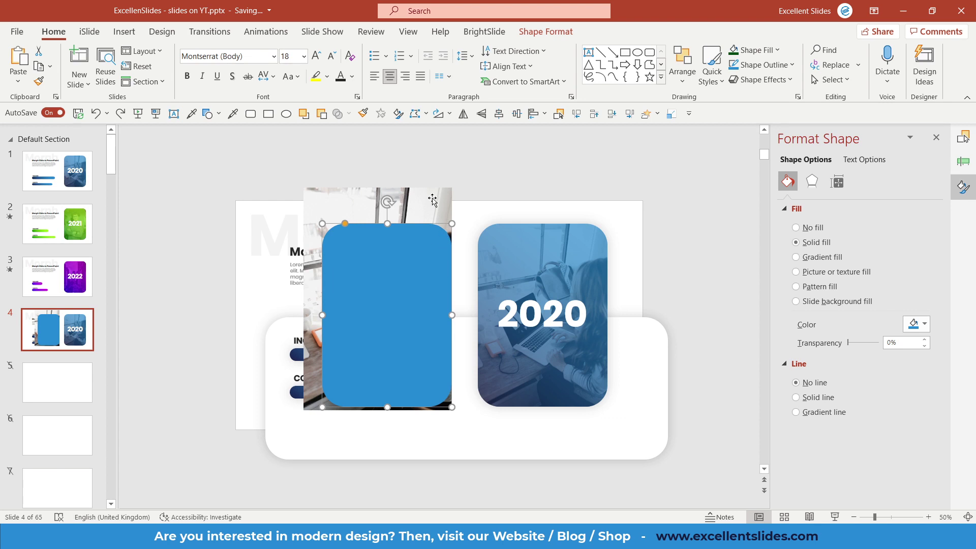
Step: Crop the photo to the blue rounded rectangle again with the Intersect merge
{"action": "left_click", "coordinate": [430, 198], "text": "shift"}
{"action": "left_click", "coordinate": [545, 32]}
{"action": "left_click", "coordinate": [483, 148]}
{"action": "left_click", "coordinate": [436, 191]}
{"action": "left_click", "coordinate": [398, 259], "text": "shift"}
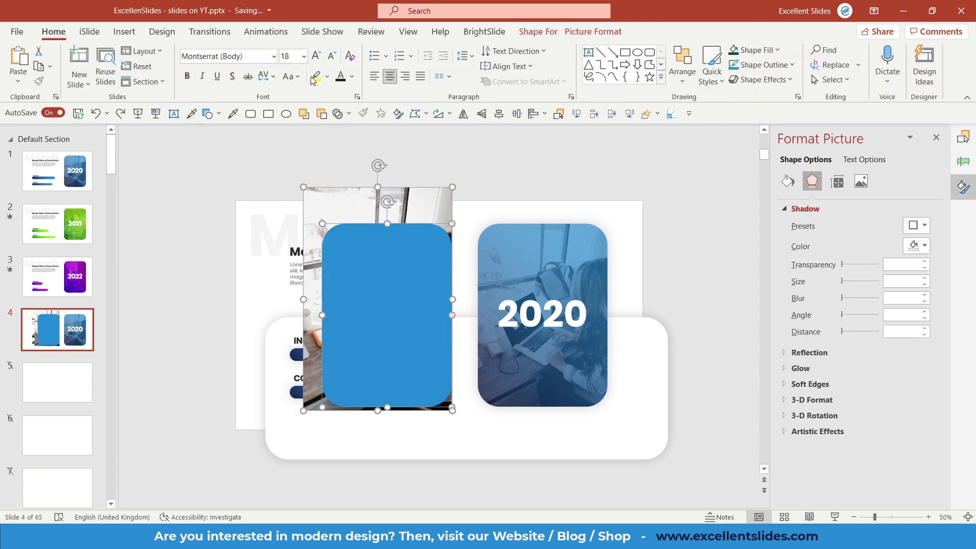
{"action": "left_click", "coordinate": [522, 34]}
{"action": "left_click", "coordinate": [104, 79]}
{"action": "left_click", "coordinate": [122, 144]}
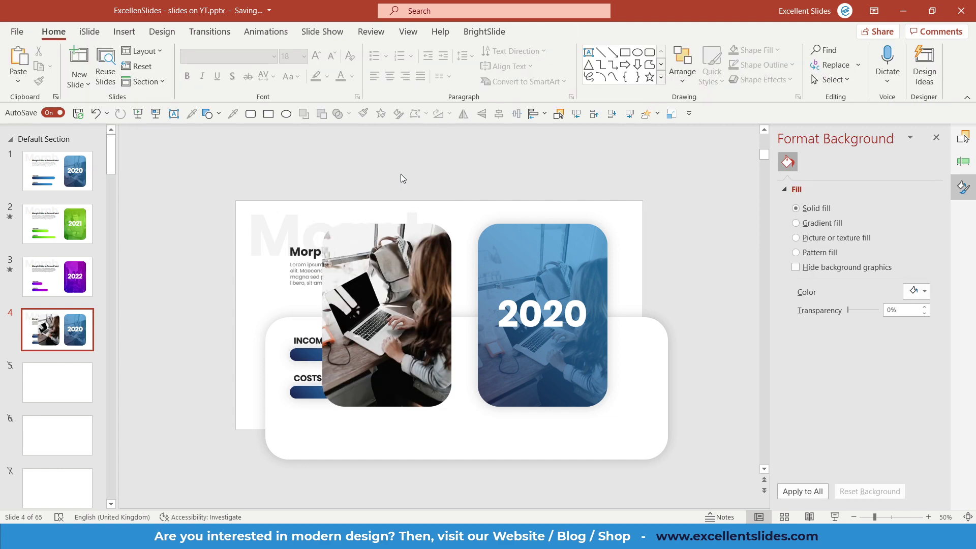
Step: Paste the blue rounded rectangle exactly over the cropped photo and give it a linear gradient fill at 130°
{"action": "key", "text": "ctrl+z"}
{"action": "scroll", "coordinate": [427, 264], "scroll_direction": "up", "scroll_amount": 3, "text": "ctrl"}
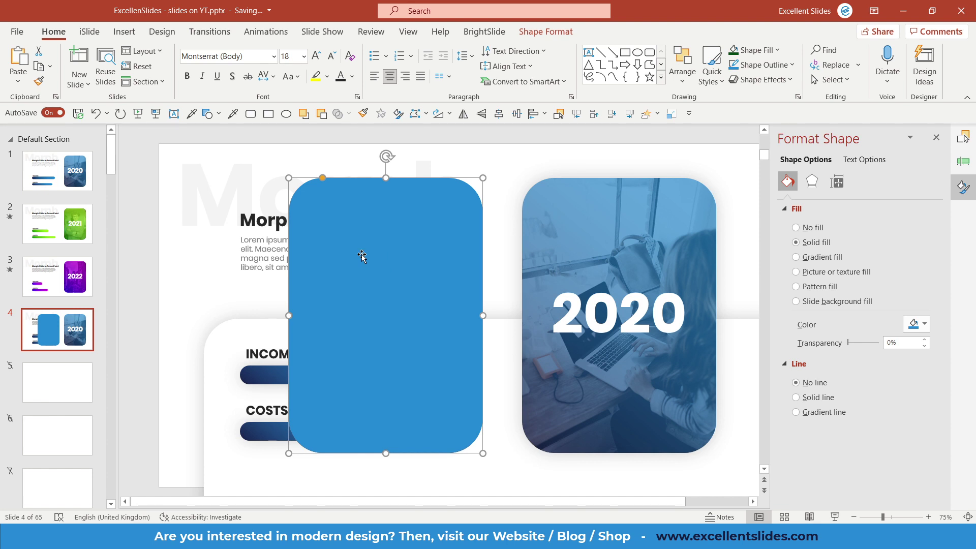
{"action": "scroll", "coordinate": [361, 256], "scroll_direction": "down", "scroll_amount": 2, "text": "ctrl"}
{"action": "scroll", "coordinate": [362, 256], "scroll_direction": "up", "scroll_amount": 2, "text": "ctrl"}
{"action": "left_click", "coordinate": [796, 257]}
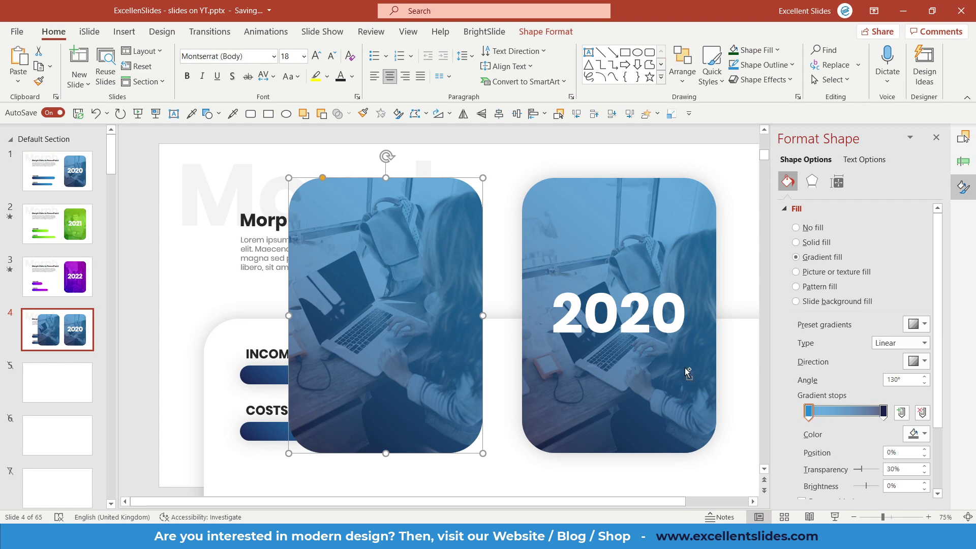
{"action": "scroll", "coordinate": [538, 323], "scroll_direction": "down", "scroll_amount": 3, "text": "ctrl"}
{"action": "scroll", "coordinate": [432, 320], "scroll_direction": "up", "scroll_amount": 2, "text": "ctrl"}
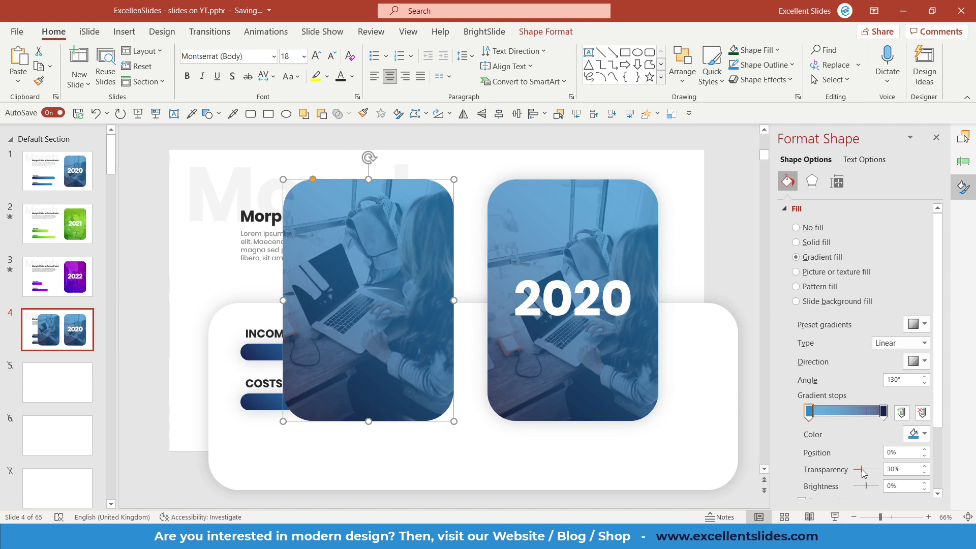
Step: Set the transparency of both gradient stops of the overlay to 0%
{"action": "mouse_move", "coordinate": [862, 469]}
{"action": "left_mouse_down"}
{"action": "mouse_move", "coordinate": [839, 466]}
{"action": "mouse_move", "coordinate": [846, 470]}
{"action": "left_mouse_up"}
{"action": "left_click", "coordinate": [883, 414]}
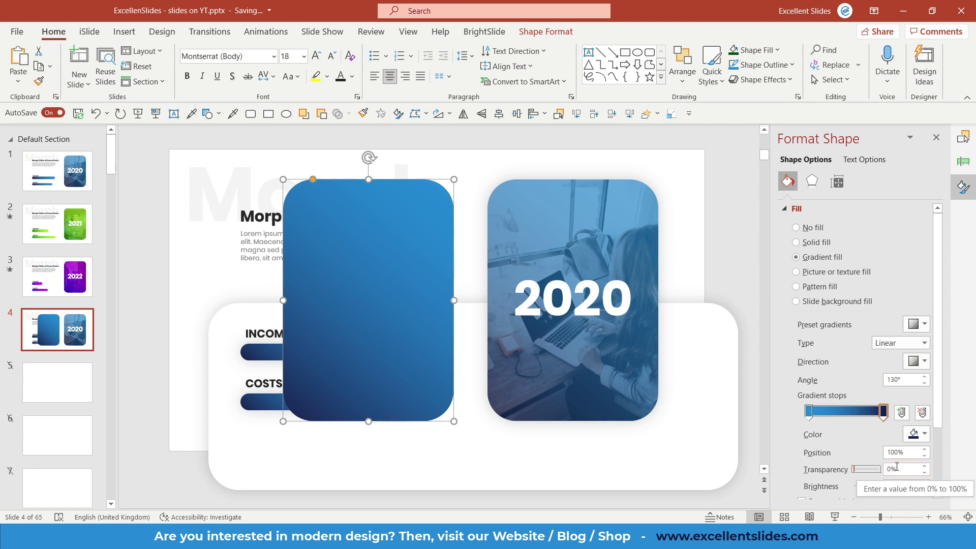
{"action": "left_click_drag", "start_coordinate": [353, 272], "coordinate": [390, 283]}
{"action": "key", "text": "ctrl+z"}
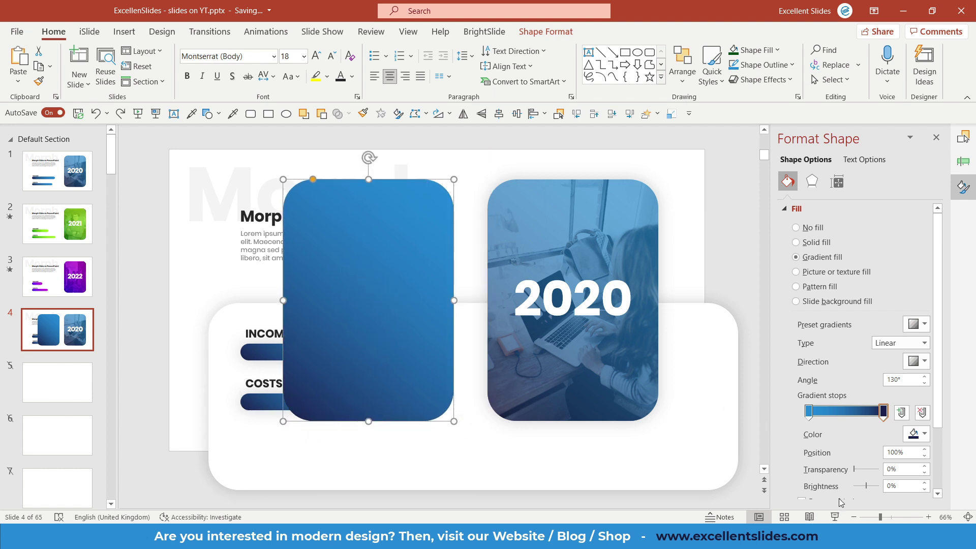
Step: Set the overlay's dark gradient stop to 5% transparency and its light blue stop to 30%
{"action": "left_click", "coordinate": [901, 469]}
{"action": "type", "text": "5"}
{"action": "left_click", "coordinate": [808, 412]}
{"action": "left_click", "coordinate": [889, 469]}
{"action": "type", "text": "30"}
{"action": "key", "text": "Return"}
{"action": "left_click", "coordinate": [544, 162]}
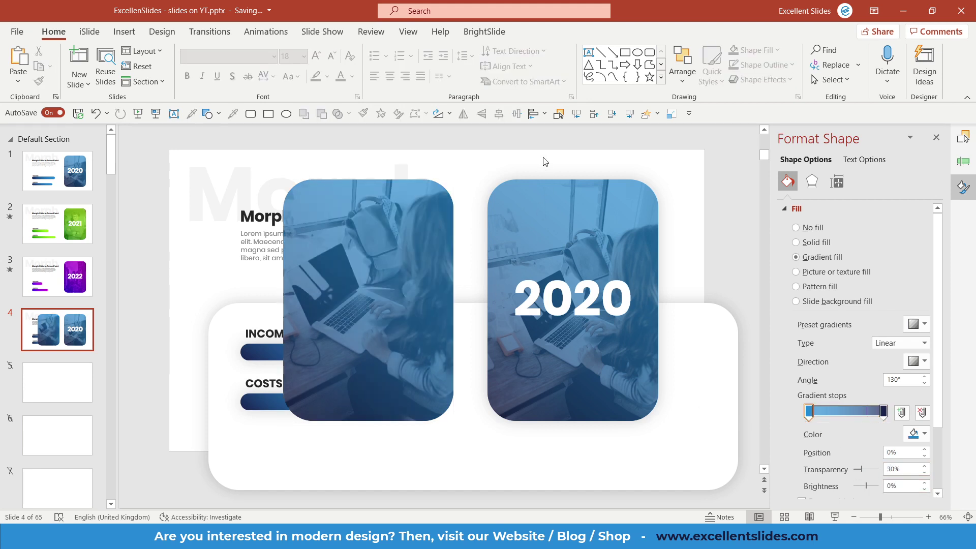
Step: Duplicate the white 2020 text from the original card onto the centre of the new photo card
{"action": "left_click", "coordinate": [582, 311]}
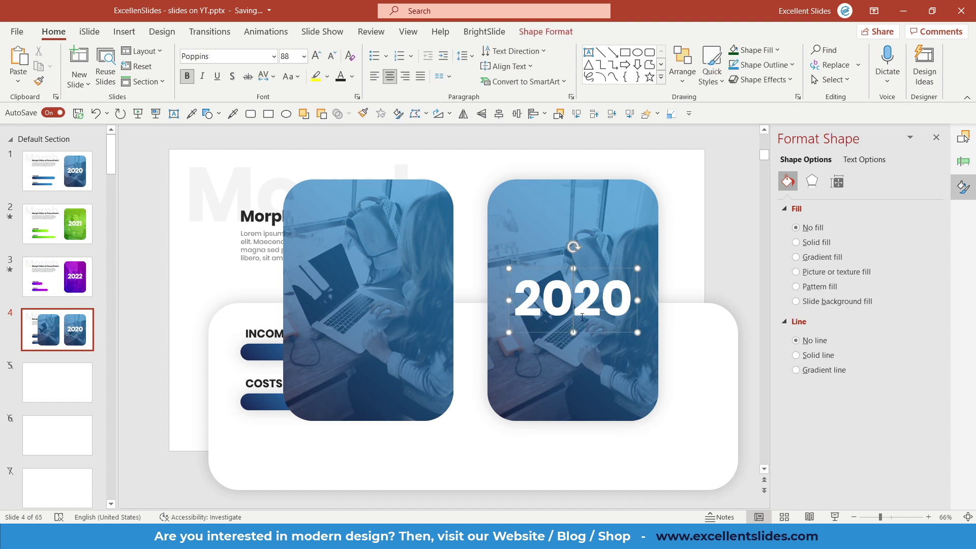
{"action": "left_click_drag", "start_coordinate": [588, 333], "coordinate": [392, 330]}
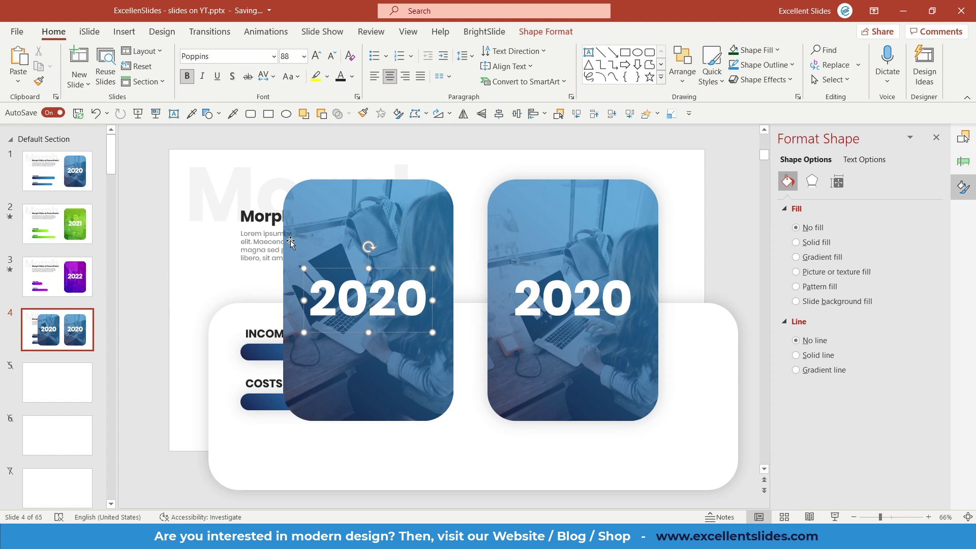
{"action": "scroll", "coordinate": [453, 236], "scroll_direction": "down", "scroll_amount": 2}
{"action": "scroll", "coordinate": [492, 246], "scroll_direction": "up", "scroll_amount": 1}
Step: Delete the original 2020 card with its text, and move the new photo card with its text into that place
{"action": "left_click", "coordinate": [532, 194]}
{"action": "left_click_drag", "start_coordinate": [654, 187], "coordinate": [460, 440]}
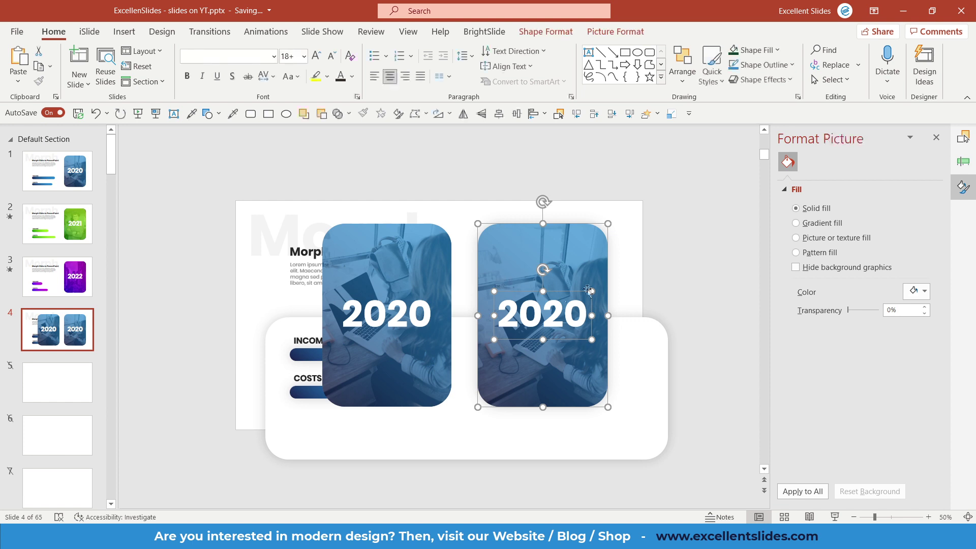
{"action": "key", "text": "Delete"}
{"action": "left_click_drag", "start_coordinate": [536, 185], "coordinate": [311, 432]}
{"action": "left_click_drag", "start_coordinate": [408, 277], "coordinate": [566, 277]}
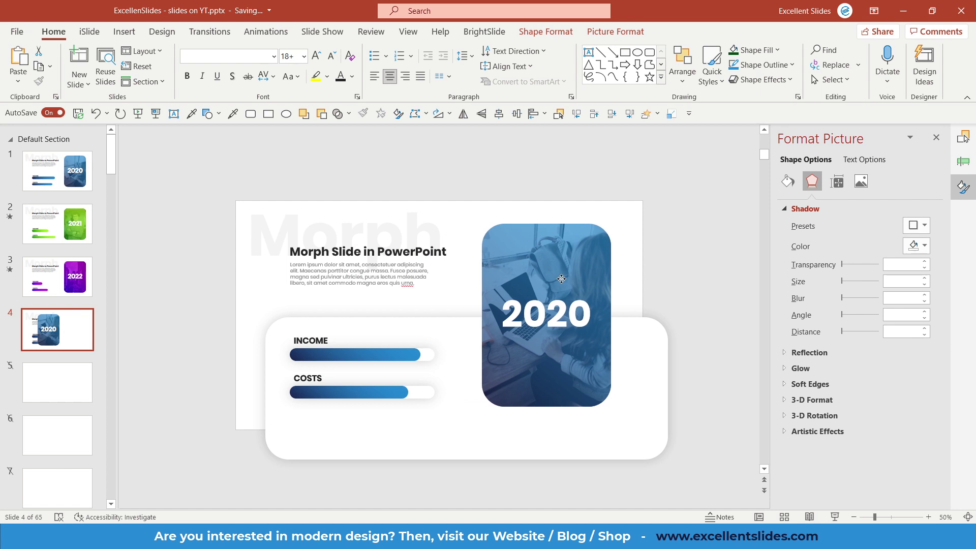
{"action": "left_click", "coordinate": [629, 249]}
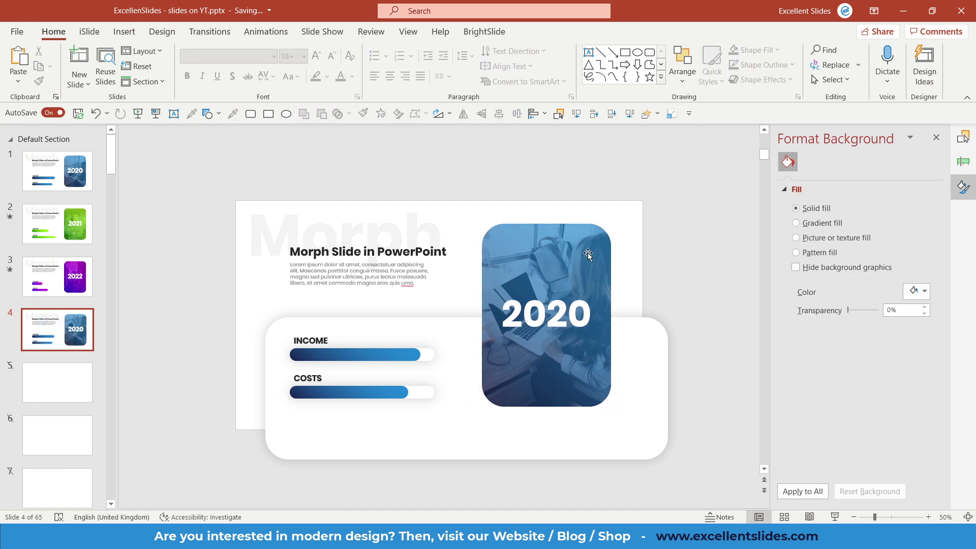
Step: Move the gradient overlay aside and copy the white panel's shadow formatting onto the card's photo with Format Painter
{"action": "left_click", "coordinate": [556, 257]}
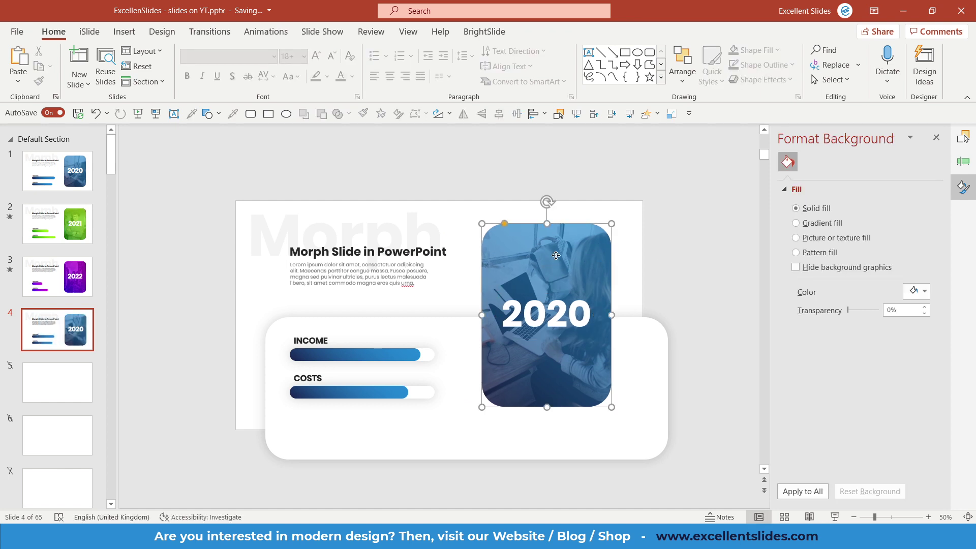
{"action": "scroll", "coordinate": [557, 257], "scroll_direction": "up", "scroll_amount": 3}
{"action": "left_click_drag", "start_coordinate": [533, 238], "coordinate": [584, 238]}
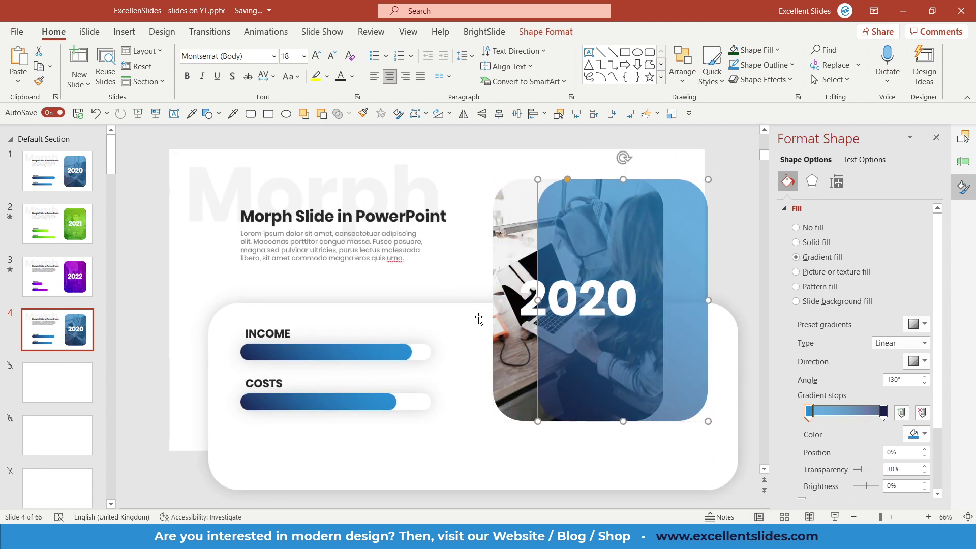
{"action": "left_click", "coordinate": [462, 327]}
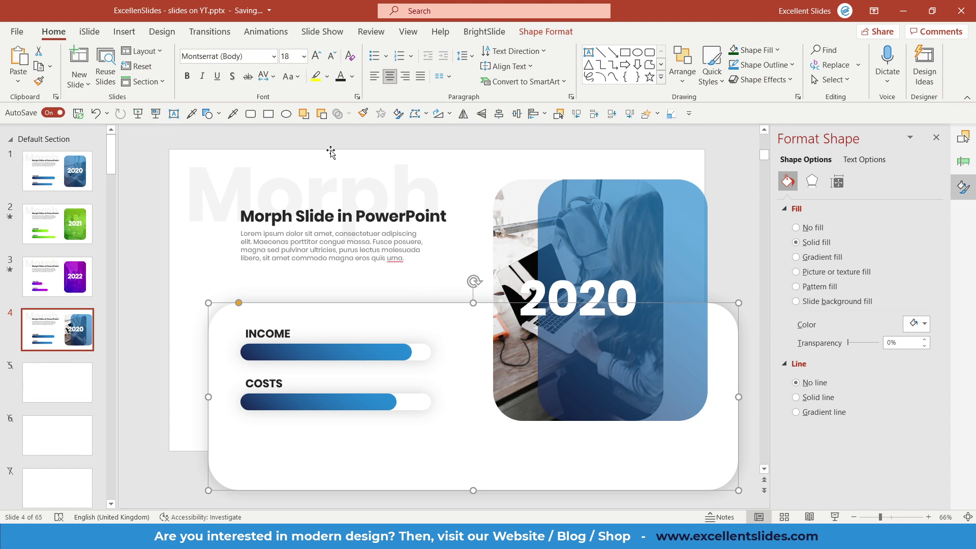
{"action": "left_click", "coordinate": [364, 114]}
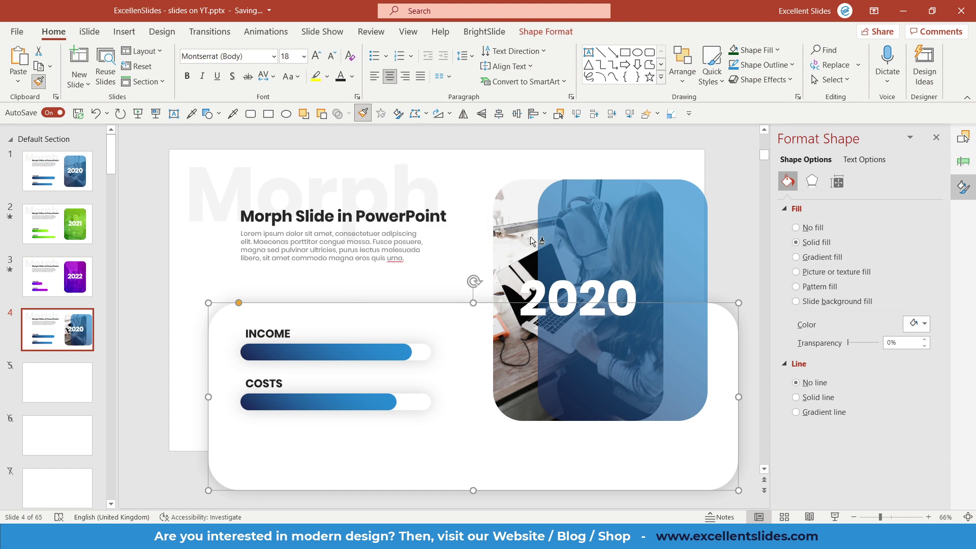
{"action": "left_click", "coordinate": [508, 237]}
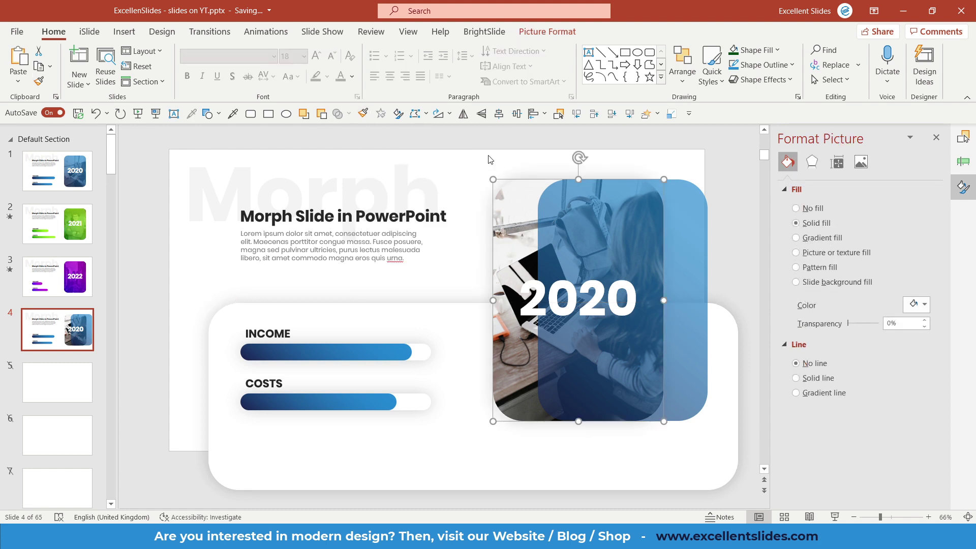
{"action": "key", "text": "Escape"}
Step: Align the gradient overlay back over the photo, and group the photo, overlay and 2020 text
{"action": "left_click_drag", "start_coordinate": [613, 230], "coordinate": [580, 220]}
{"action": "left_click", "coordinate": [705, 177]}
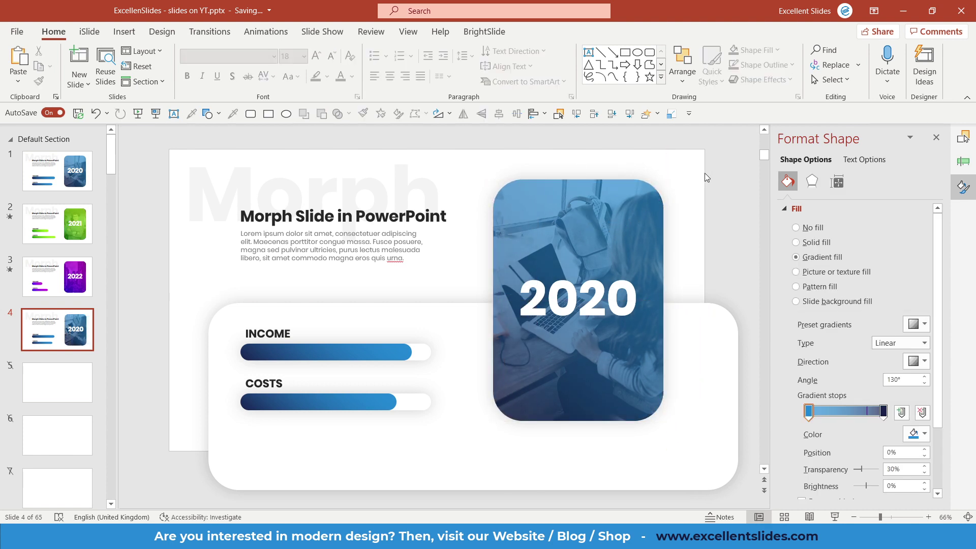
{"action": "left_click_drag", "start_coordinate": [716, 142], "coordinate": [464, 433]}
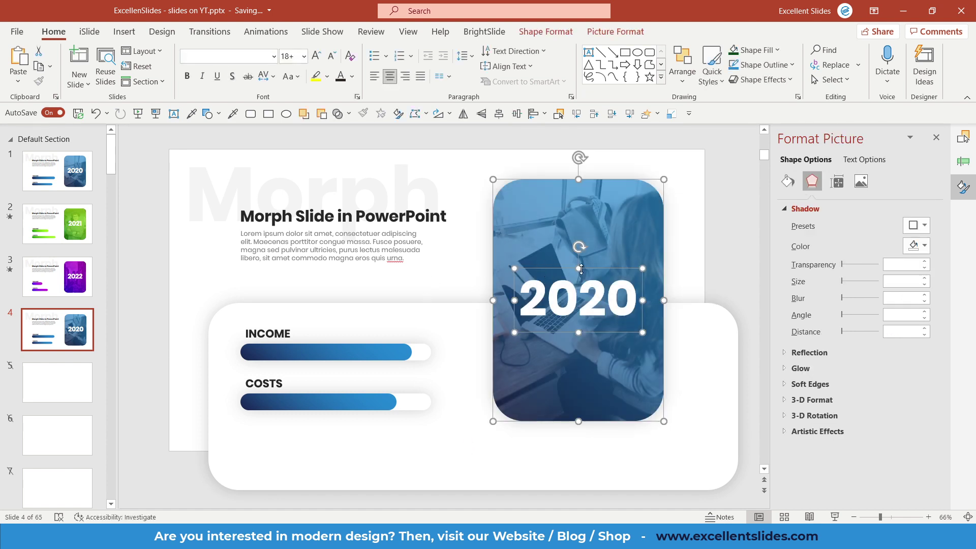
{"action": "key", "text": "ctrl+g"}
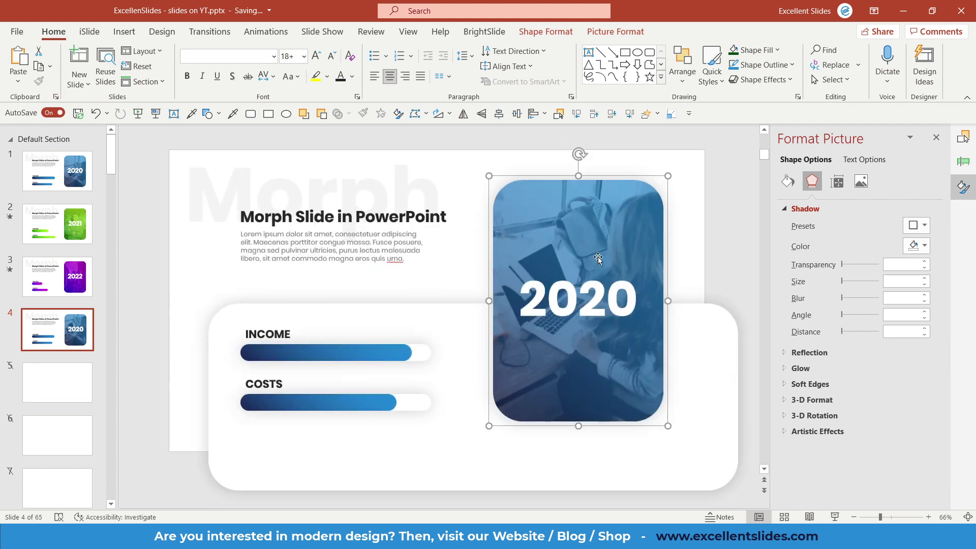